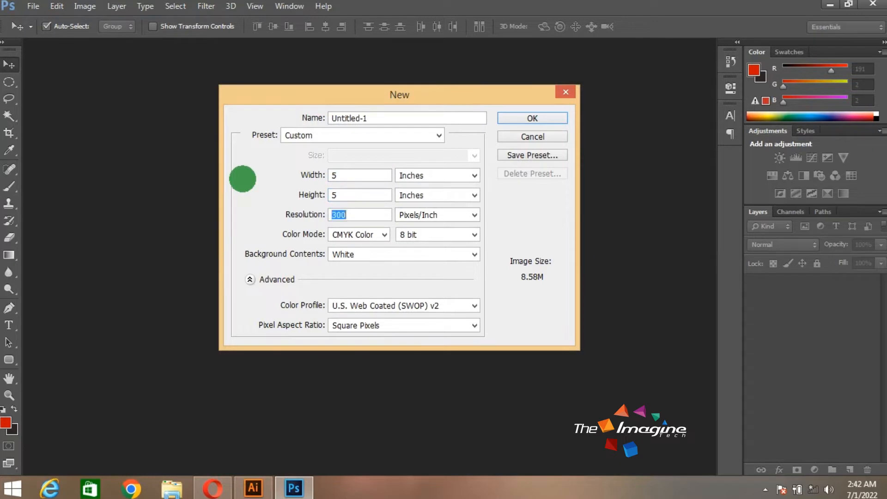
key(Tab)
Create a 5 × 5 inch CMYK document named Pepsi Logo at 300 pixels/inch with a white background
drag(382, 119, 230, 125)
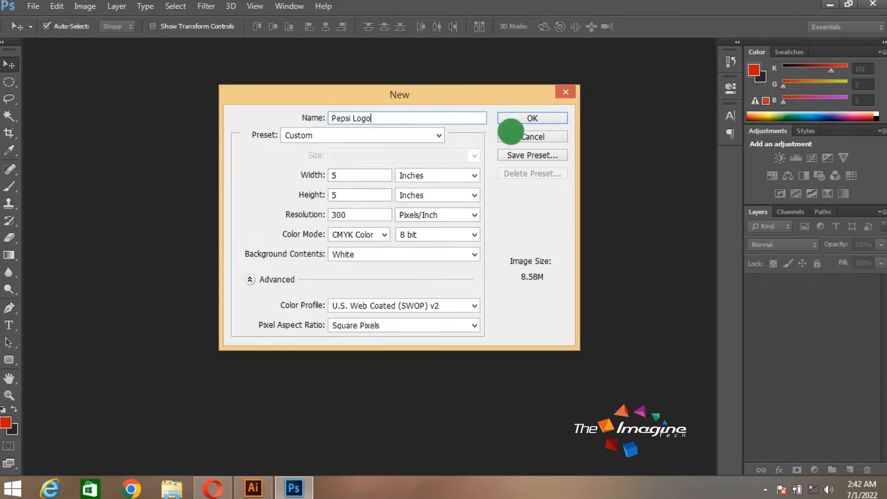
click(527, 118)
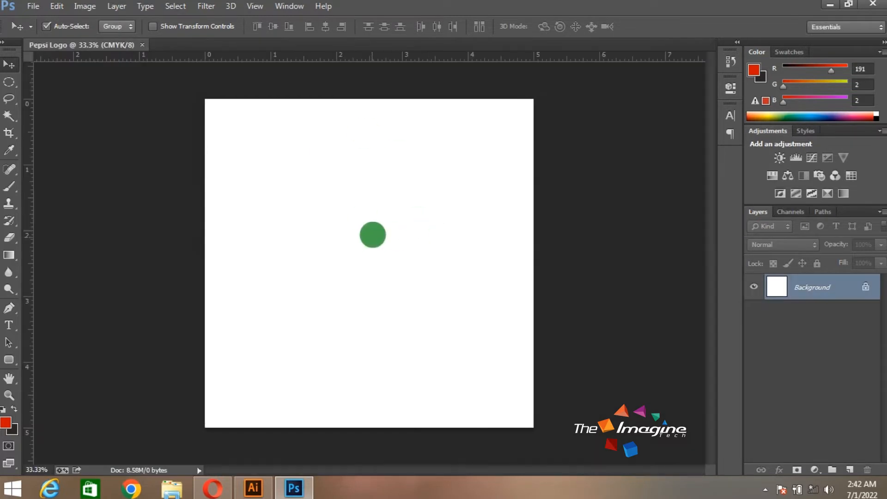
Place guides crossing at the canvas centre and make a circular selection about 3 inches wide around their intersection on a new layer
drag(388, 58, 384, 262)
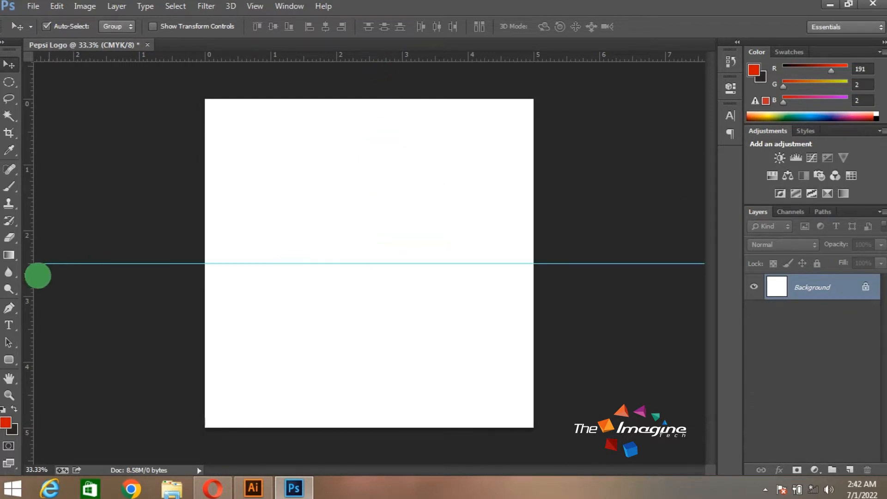
drag(30, 275, 368, 277)
click(849, 470)
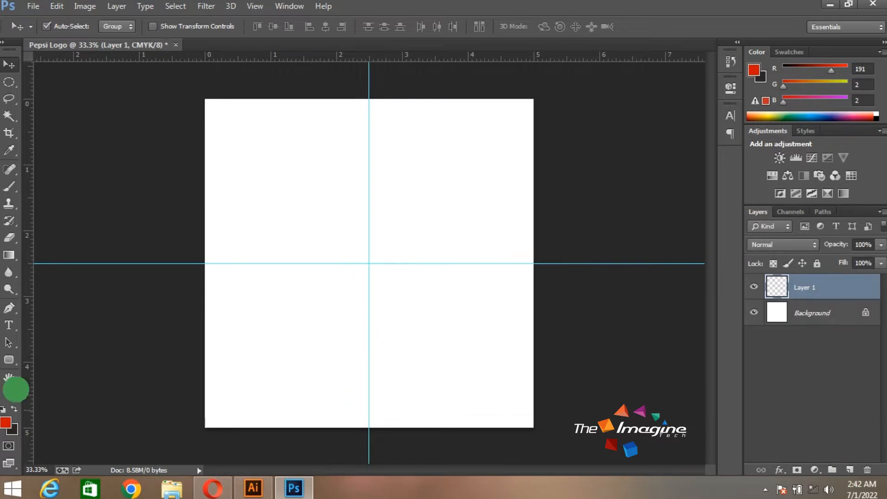
drag(12, 77, 44, 88)
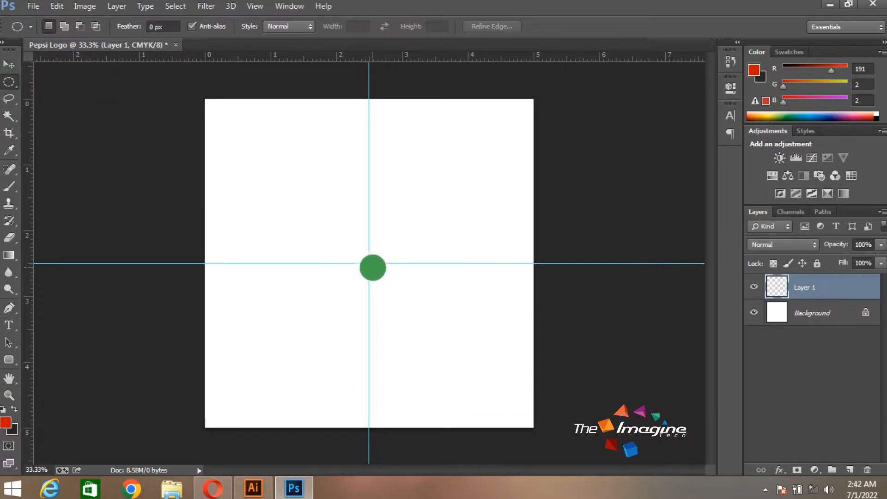
drag(381, 272, 495, 361)
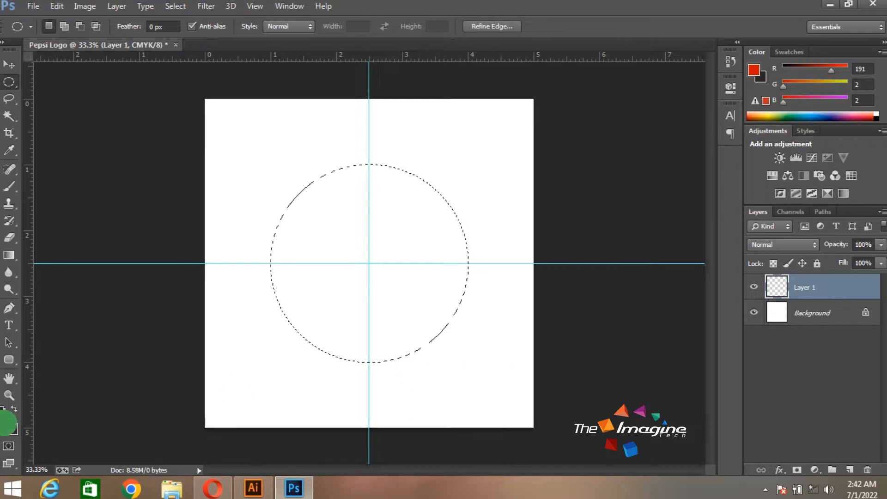
Fill the circular selection with red bf0202
click(5, 422)
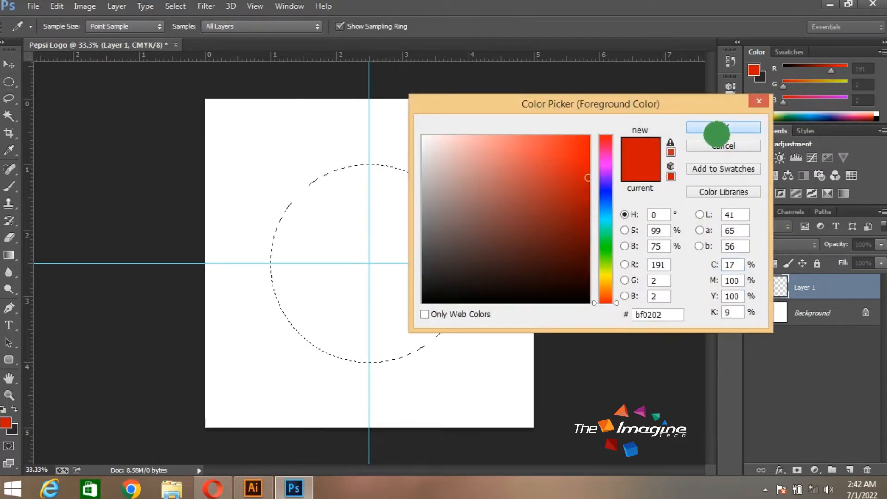
click(716, 129)
key(alt+BackSpace)
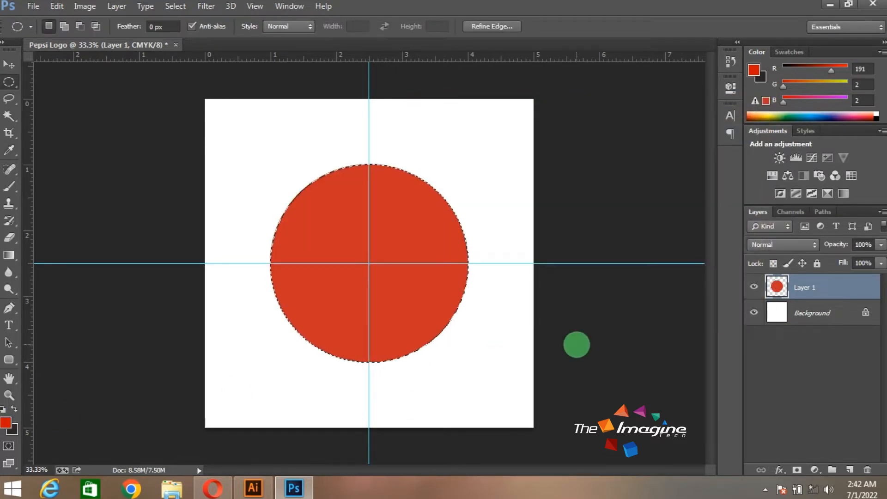
Fill the same circular selection on a new layer with blue (RGB 6, 1, 180)
click(848, 469)
click(5, 421)
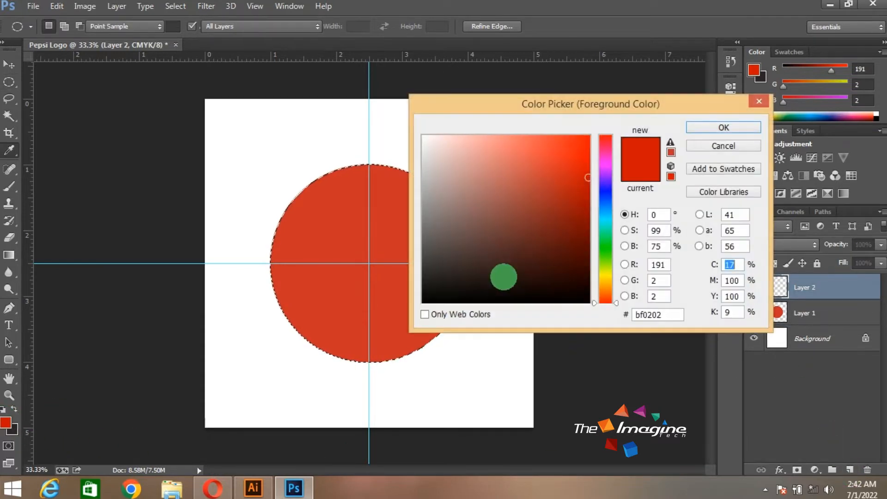
click(601, 193)
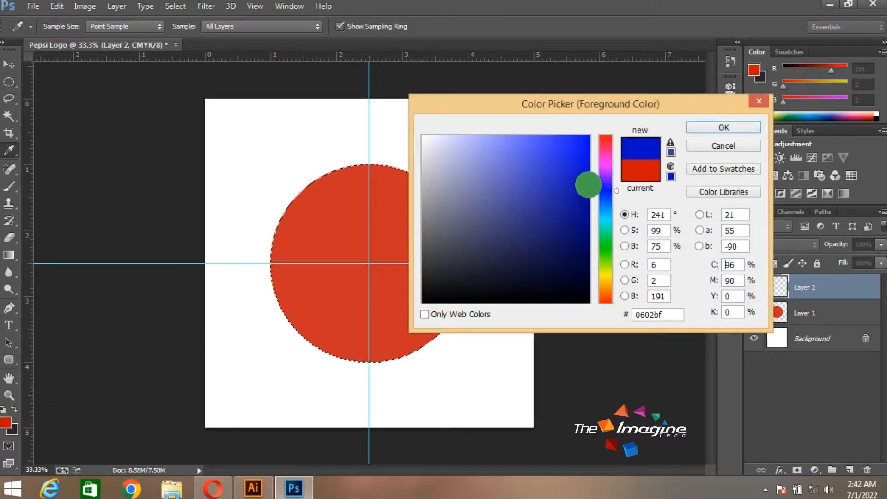
click(703, 126)
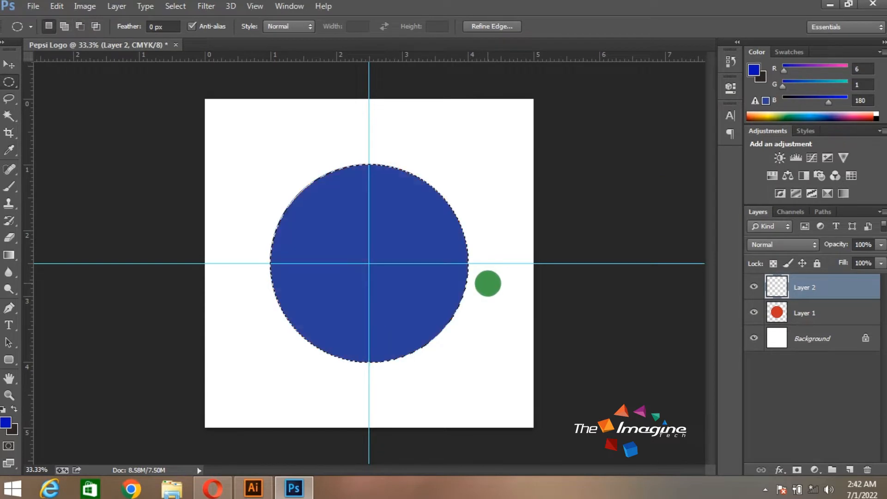
Add two horizontal guides about 0.2 inch above and below the centre guide
drag(443, 57, 439, 250)
drag(436, 57, 434, 278)
Fill the circular selection with white on a new layer directly above the Background, and deselect it
click(841, 342)
click(849, 469)
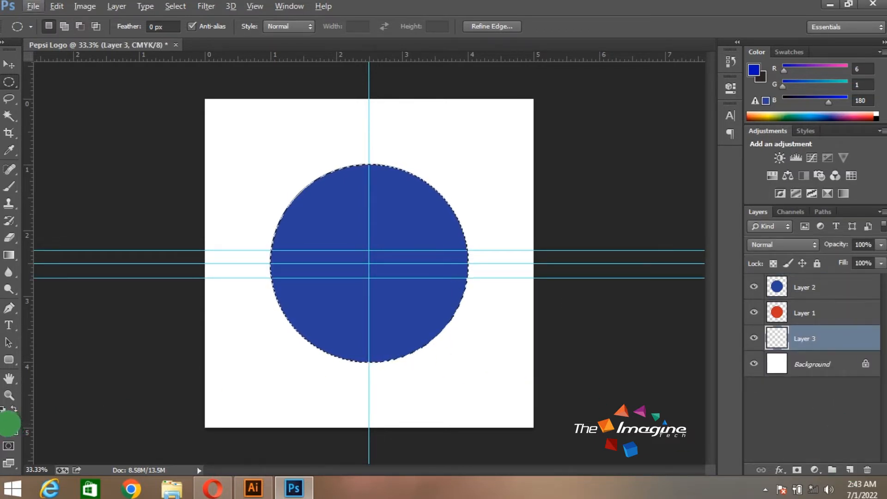
click(12, 428)
click(691, 127)
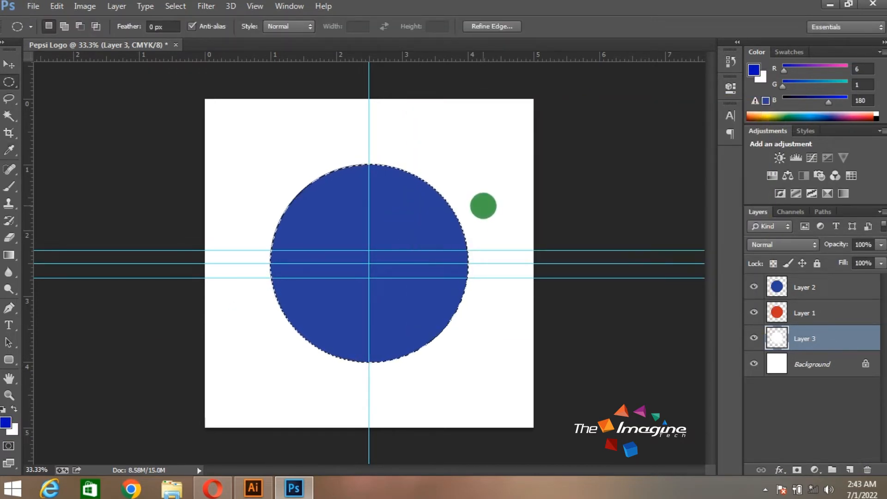
click(483, 205)
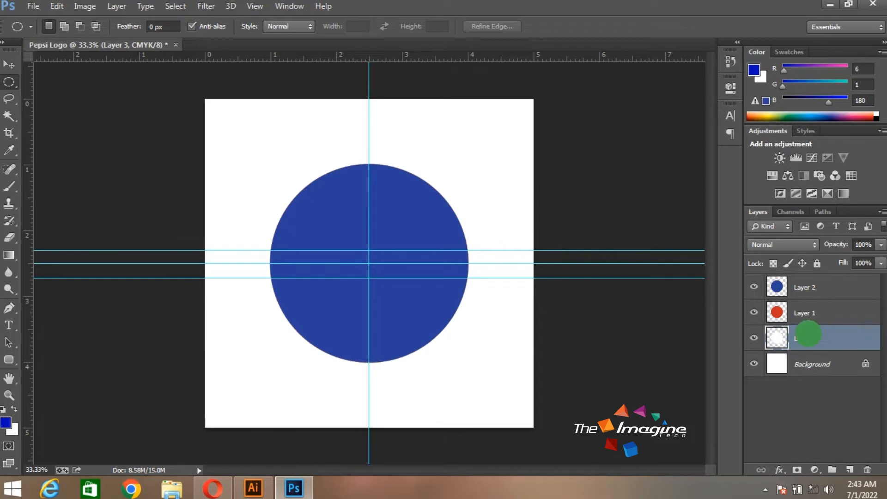
click(9, 64)
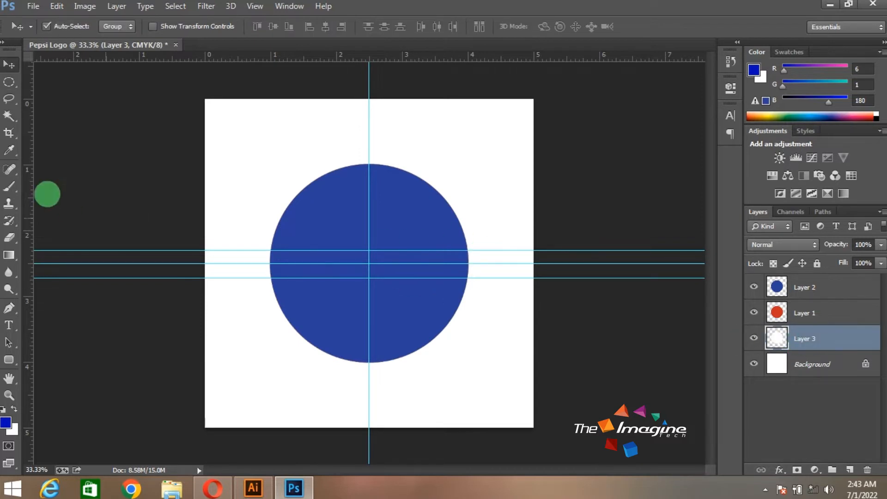
Draw a closed rectangular Pen path between the upper and lower horizontal guides, extending past both sides of the circle
click(9, 307)
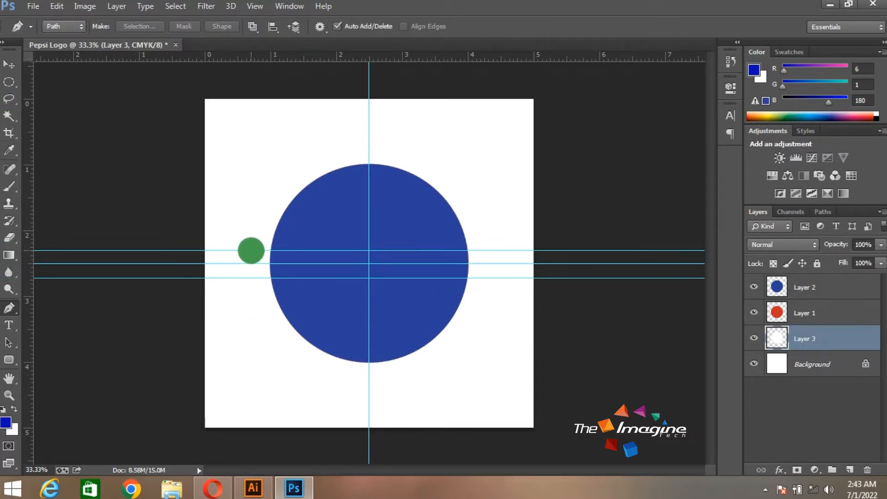
click(251, 250)
click(484, 250)
click(484, 278)
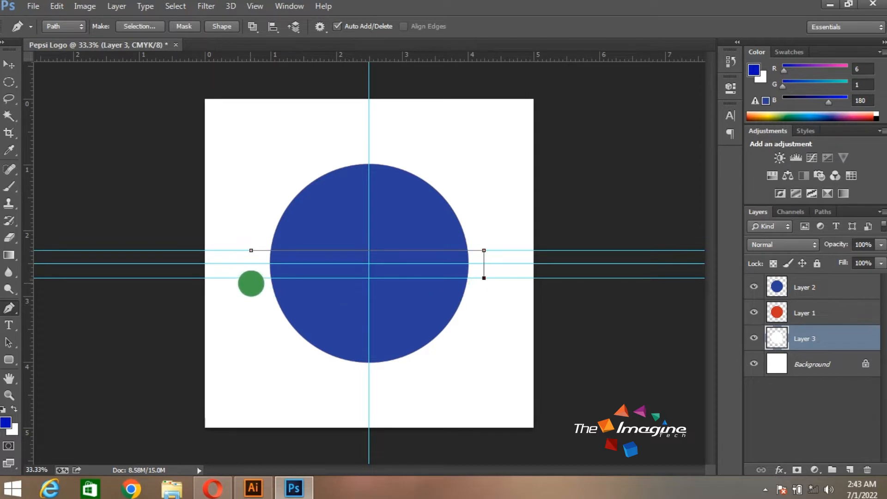
click(251, 278)
click(251, 250)
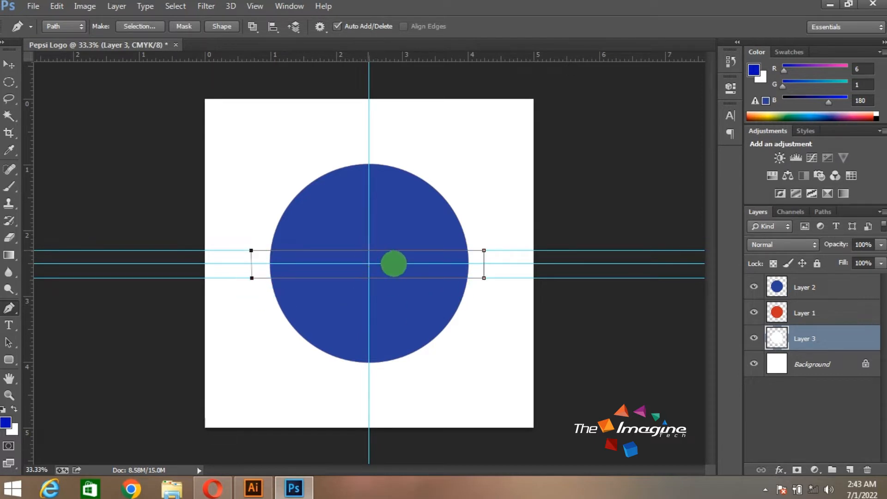
Bend the band path's upper and lower edges into matching waves, dipping on the left half and rising on the right half
click(309, 250)
click(368, 250)
drag(425, 248, 426, 229)
click(370, 278)
click(311, 278)
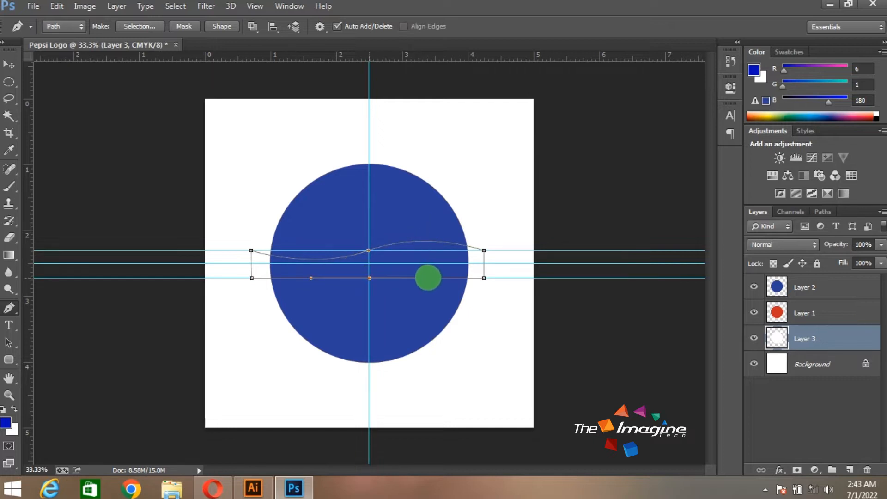
ctrl+click(429, 281)
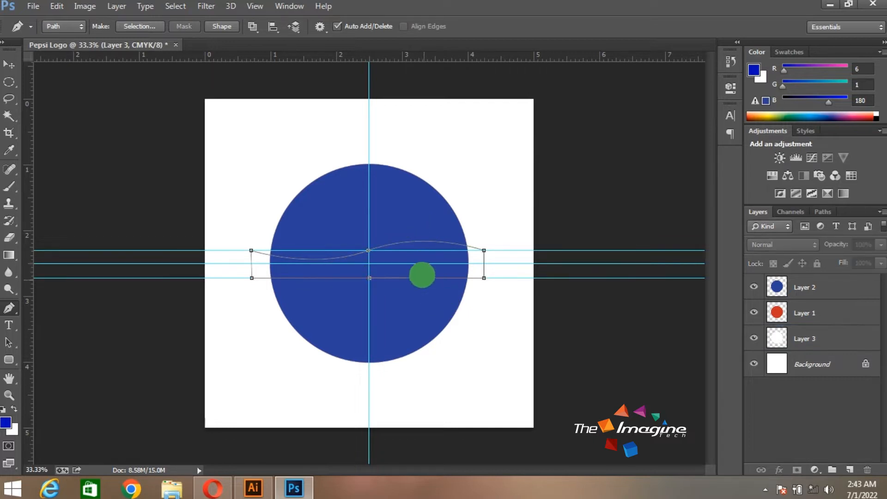
drag(425, 274, 427, 261)
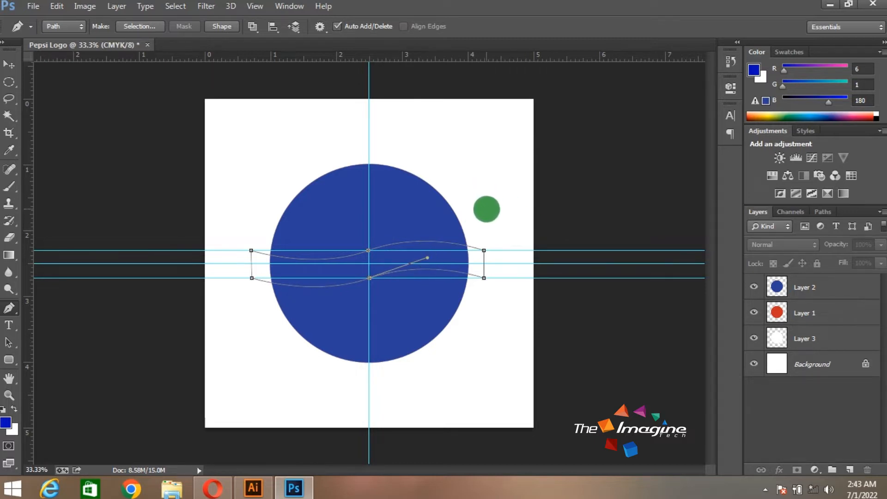
Convert the wavy path to a selection and delete that band from both the blue and red circles
key(ctrl+Return)
click(810, 290)
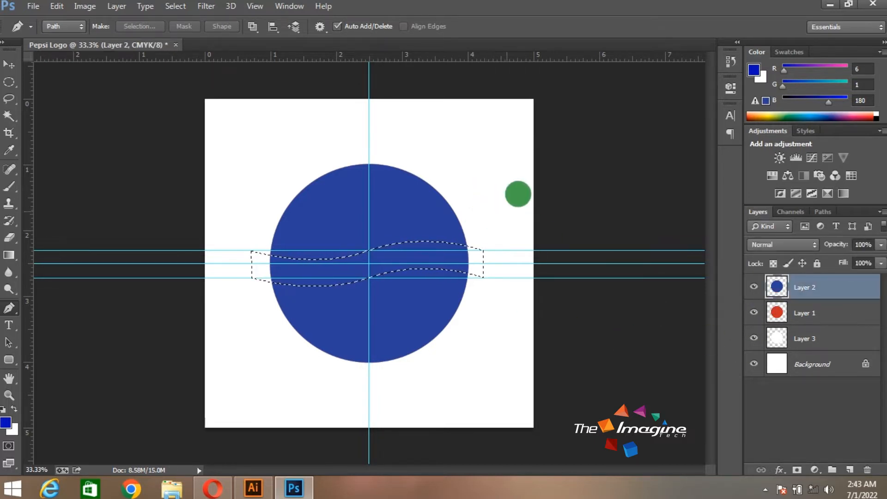
key(Delete)
click(782, 313)
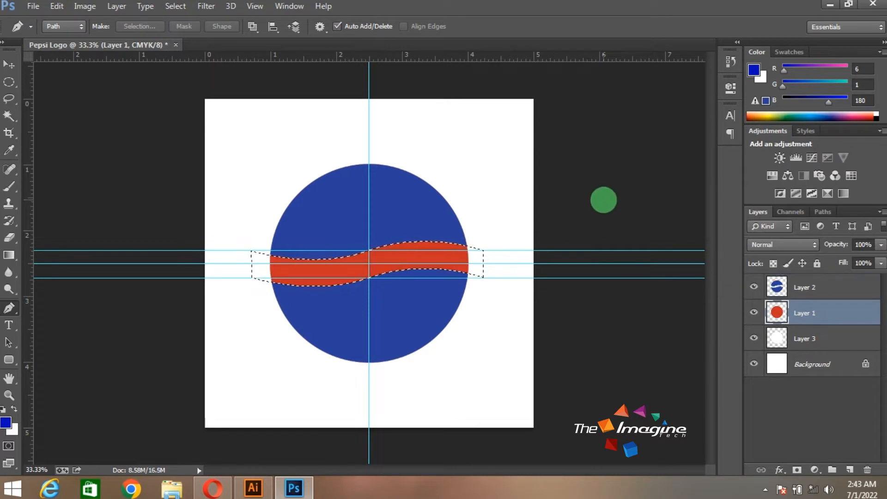
key(Delete)
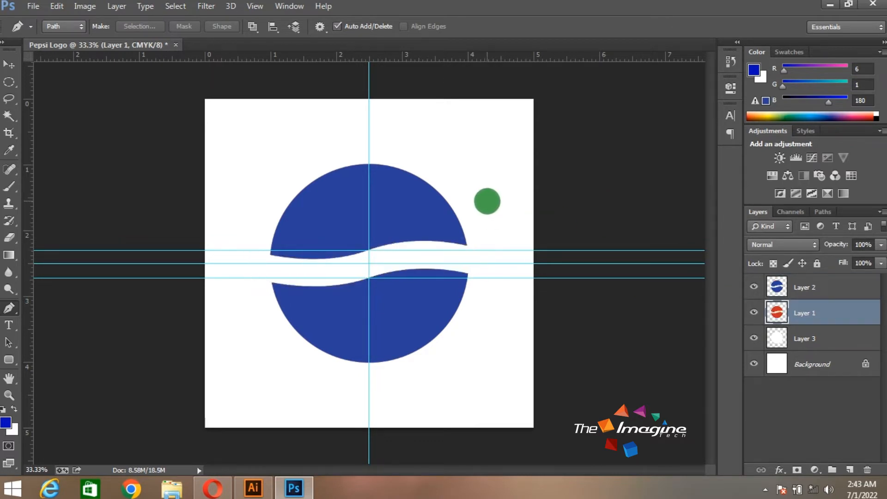
key(v)
Select the area above the centre guide with the Rectangular Marquee and delete the upper half of the blue circle
click(830, 293)
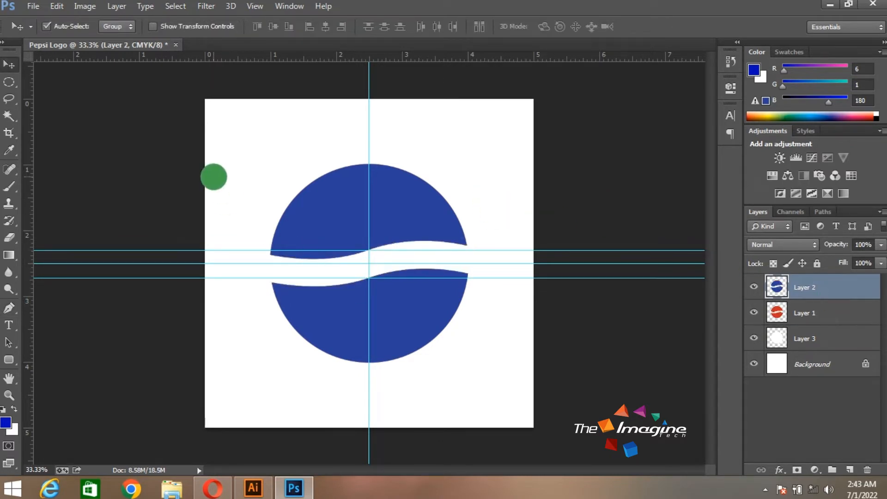
right_click(9, 82)
click(54, 81)
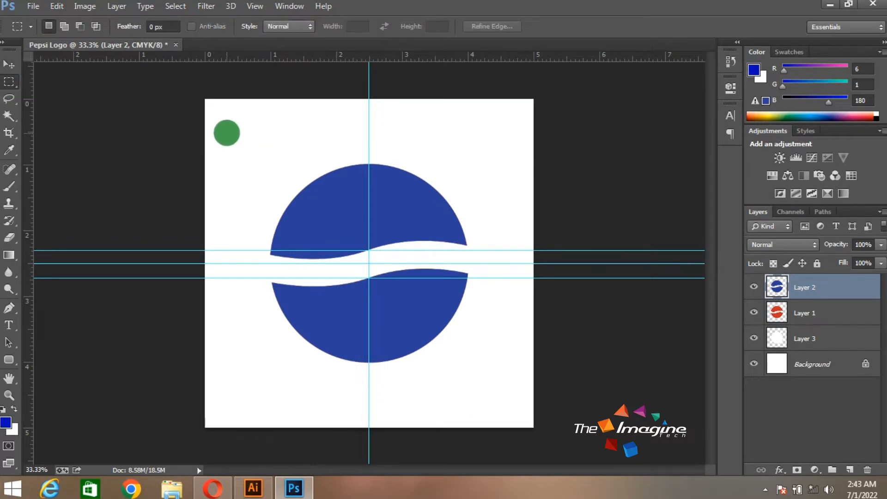
drag(227, 132, 509, 264)
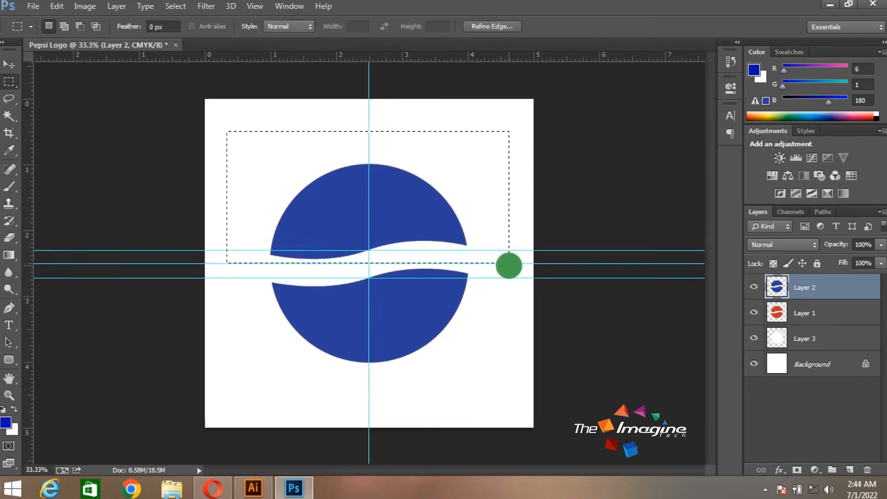
key(Delete)
Move the rectangular selection below the centre guide, delete the lower half of the red circle, and deselect
drag(485, 223, 497, 356)
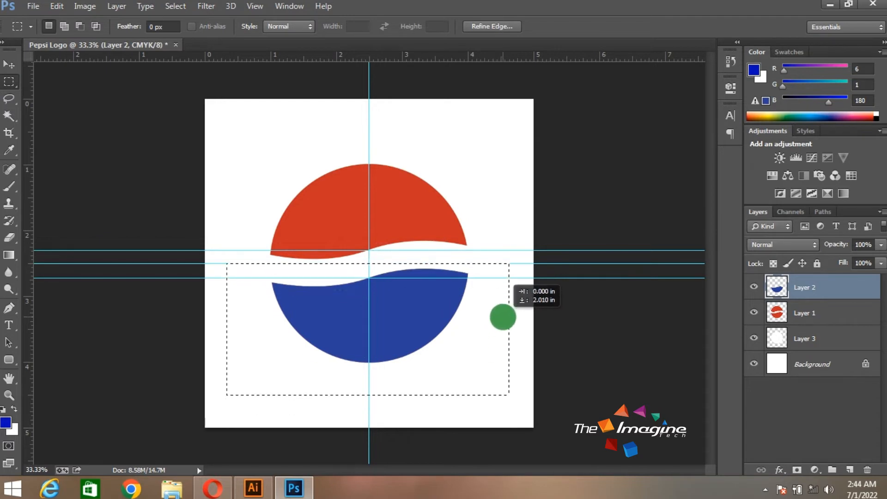
click(824, 311)
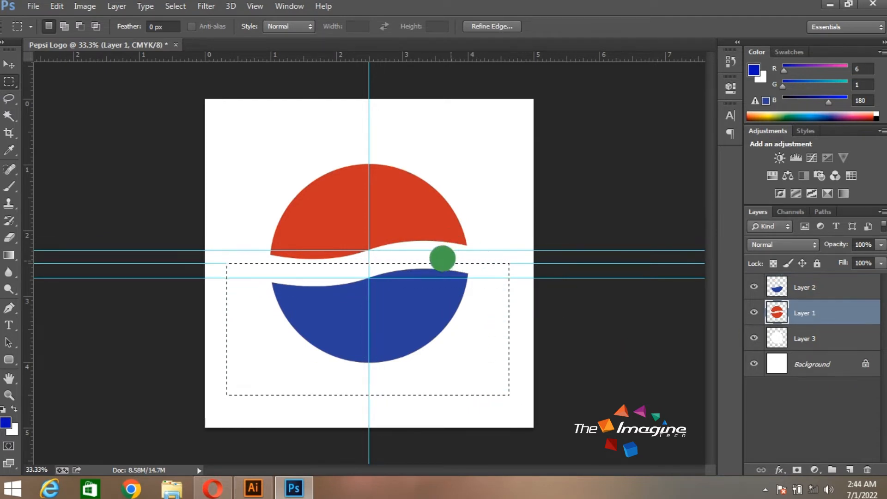
key(ctrl+d)
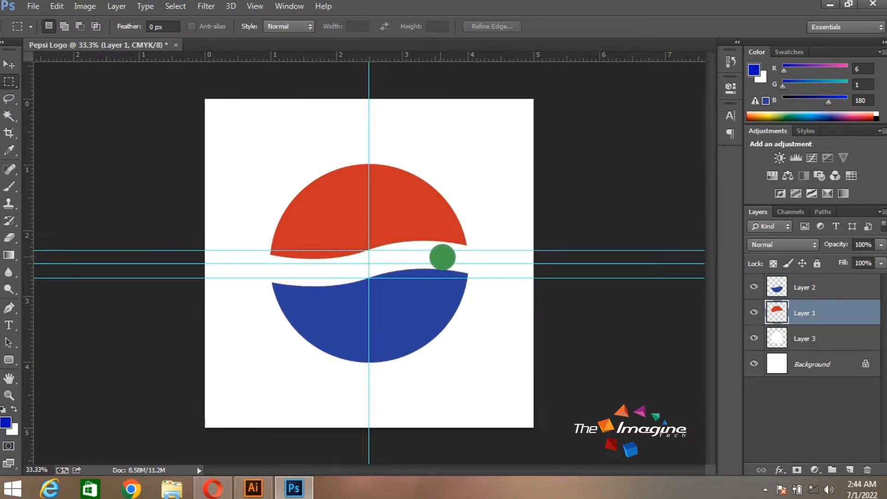
key(v)
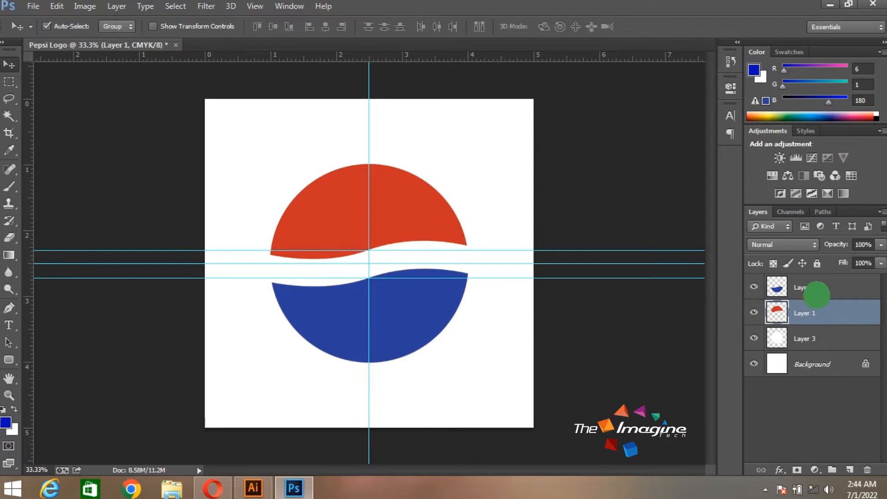
Duplicate the red and blue half-circle layers together and merge the copies into one layer
shift+click(816, 291)
key(ctrl+j)
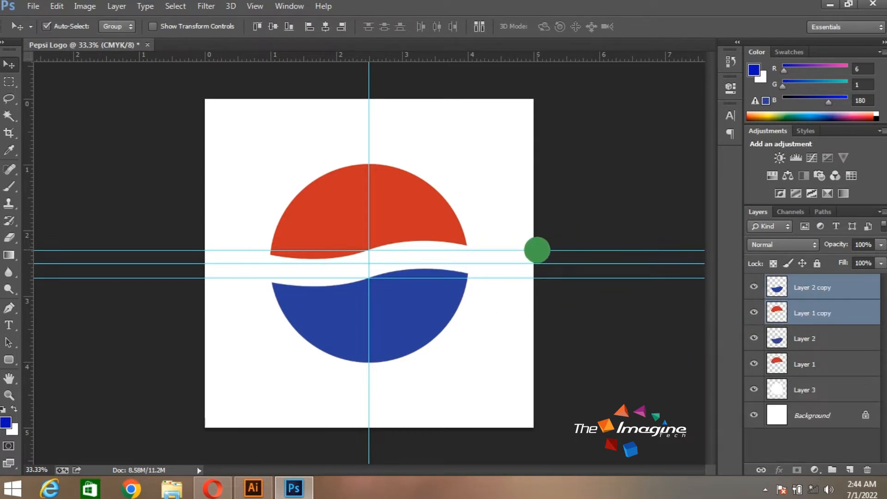
key(ctrl+e)
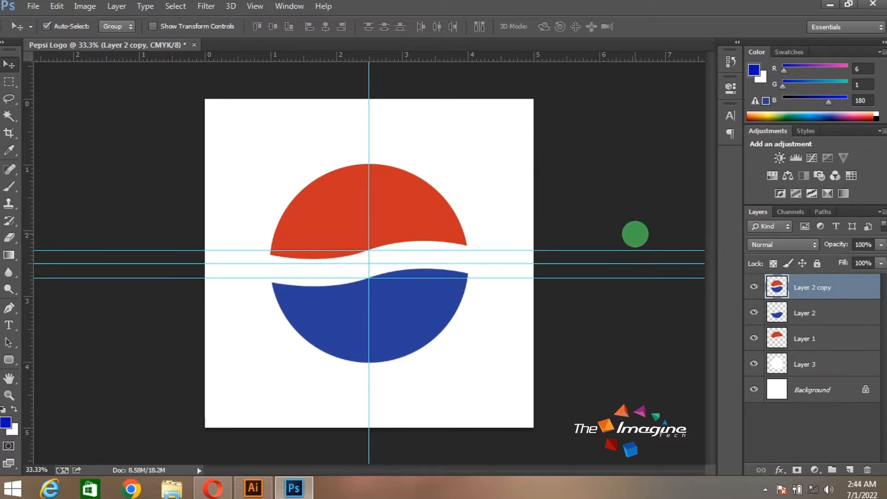
key(ctrl+z)
key(ctrl+e)
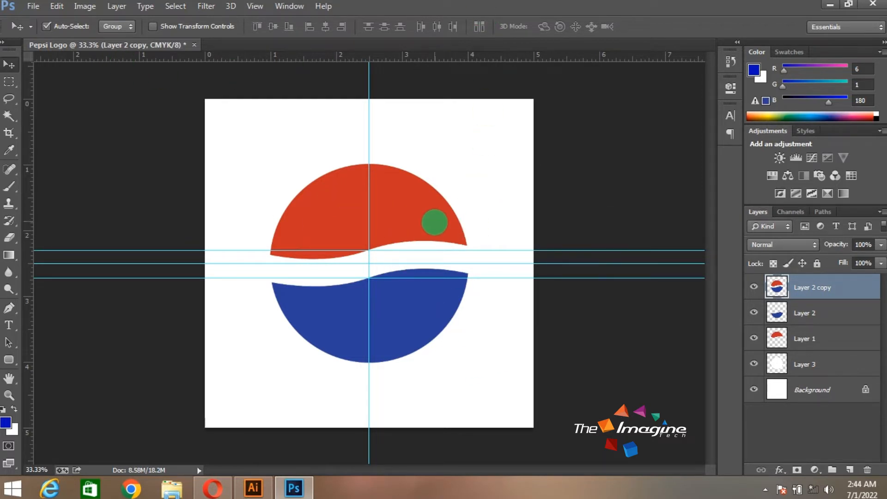
Load the blue half circle on Layer 2 as a selection and set the gradient's start stop to dark blue #1b0298
click(805, 312)
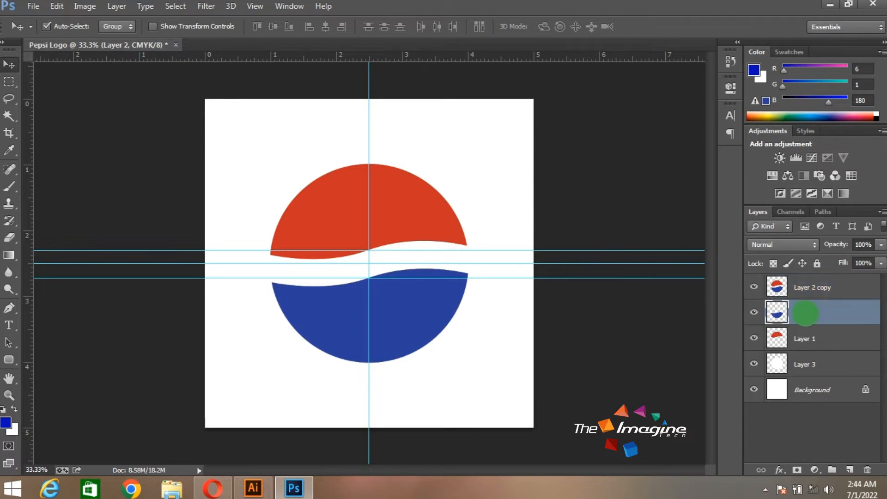
ctrl+click(778, 314)
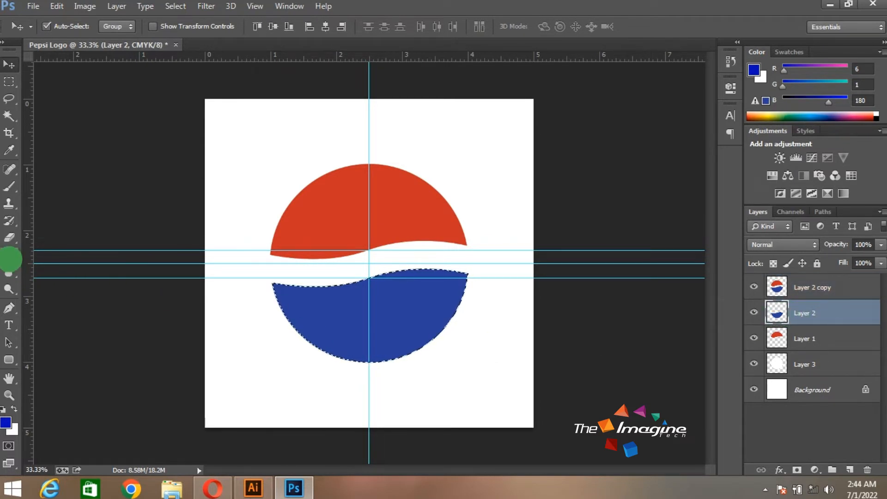
click(9, 255)
click(64, 26)
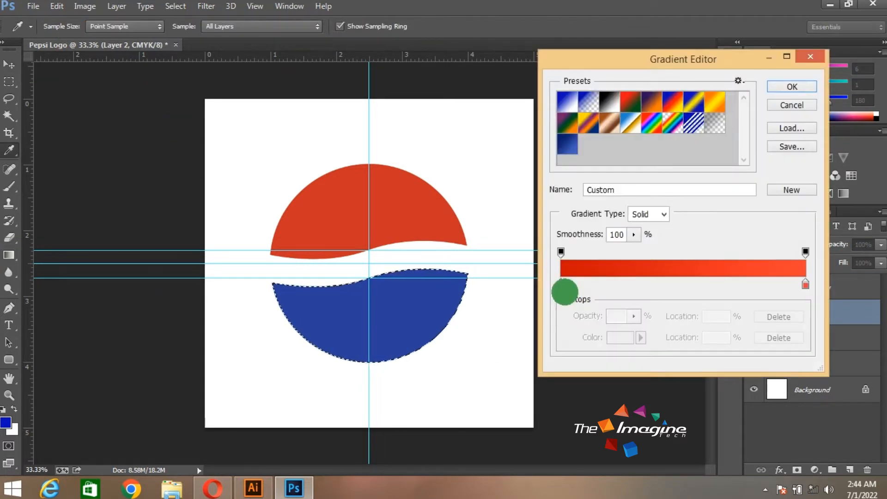
double_click(561, 284)
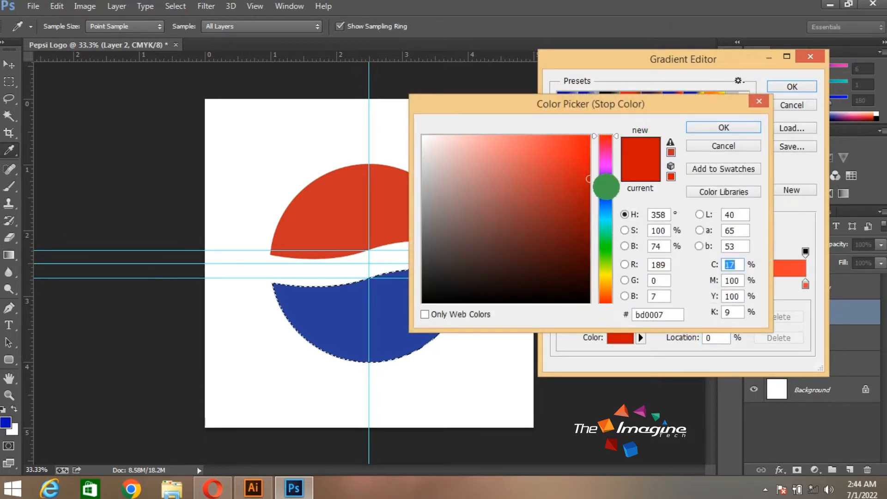
click(605, 186)
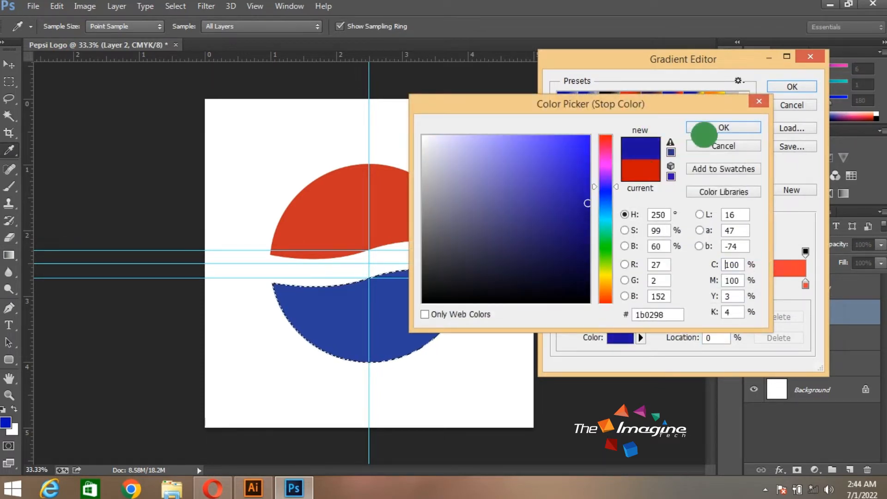
click(703, 134)
Set the gradient's end stop at 100% to light blue #9a87f8 and fill the selected blue half circle with the radial gradient
click(784, 287)
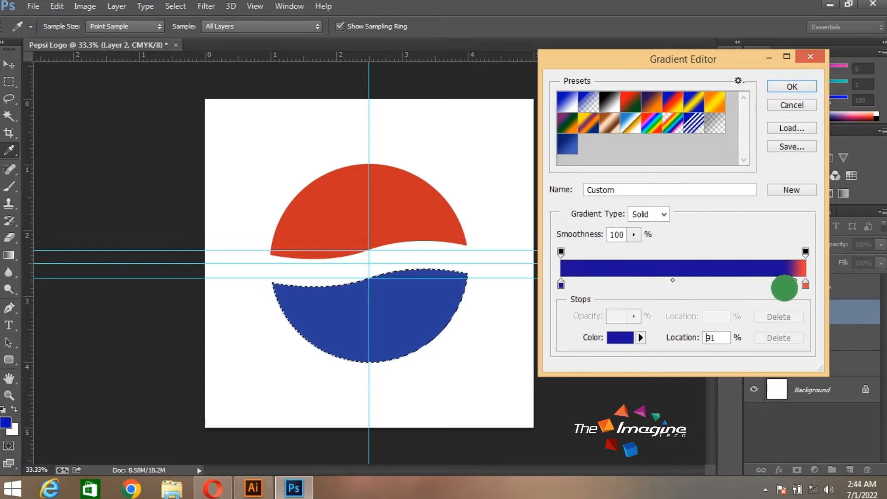
mouse_move(804, 287)
mouse_down()
mouse_move(802, 310)
mouse_move(813, 286)
mouse_up()
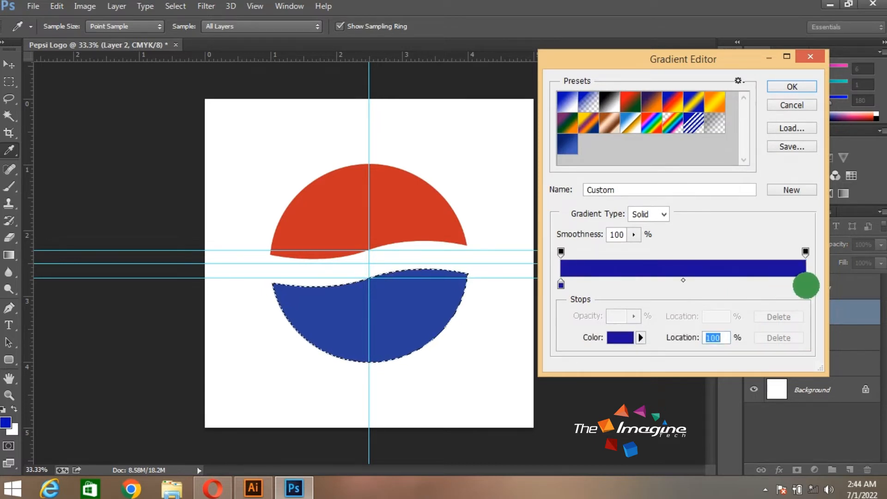
double_click(806, 284)
click(498, 140)
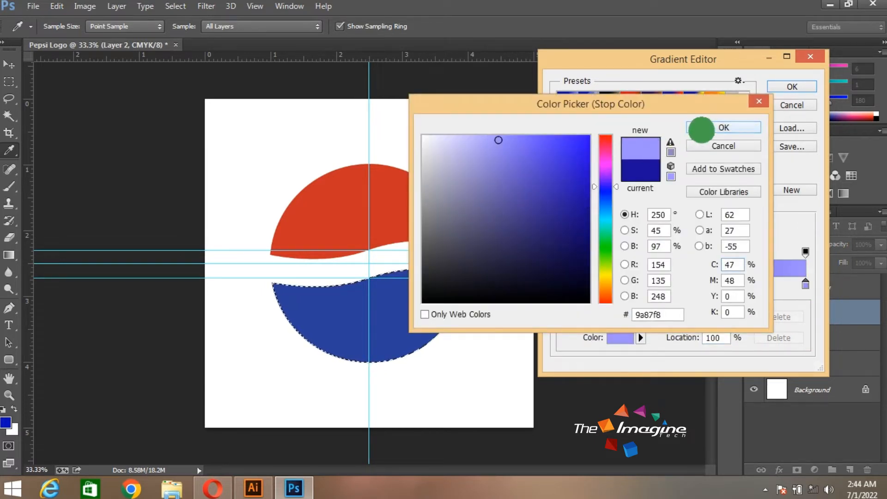
click(701, 129)
click(792, 87)
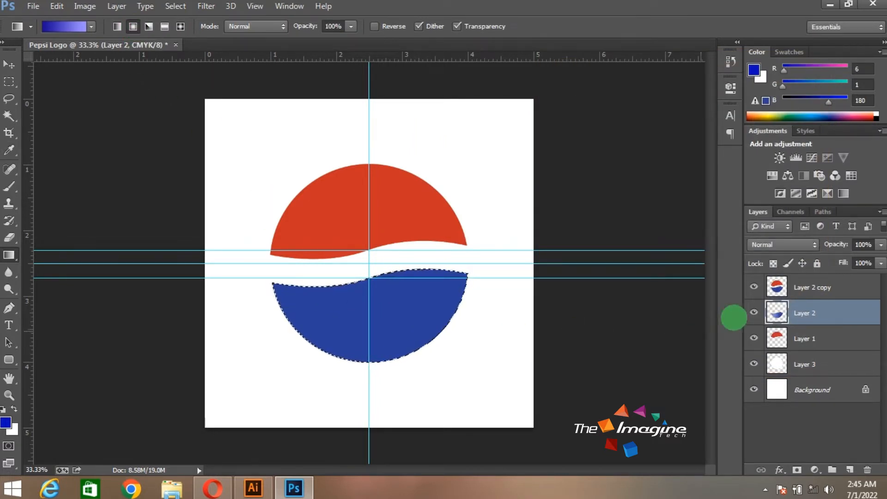
Move the Layer 2 copy layer below Layer 1 and make Layer 2 active
drag(778, 283, 784, 350)
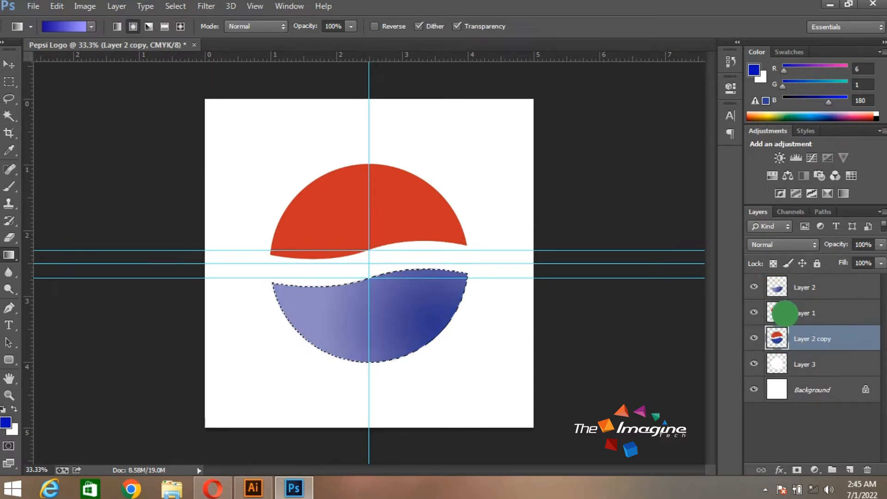
click(780, 287)
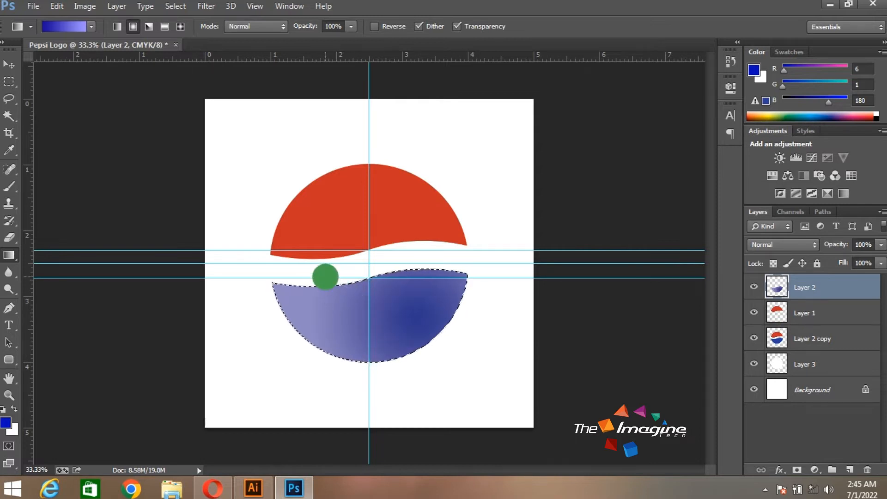
Darken the gradient's blue start stop and reapply the radial gradient to the selected lower half circle
click(79, 26)
double_click(561, 284)
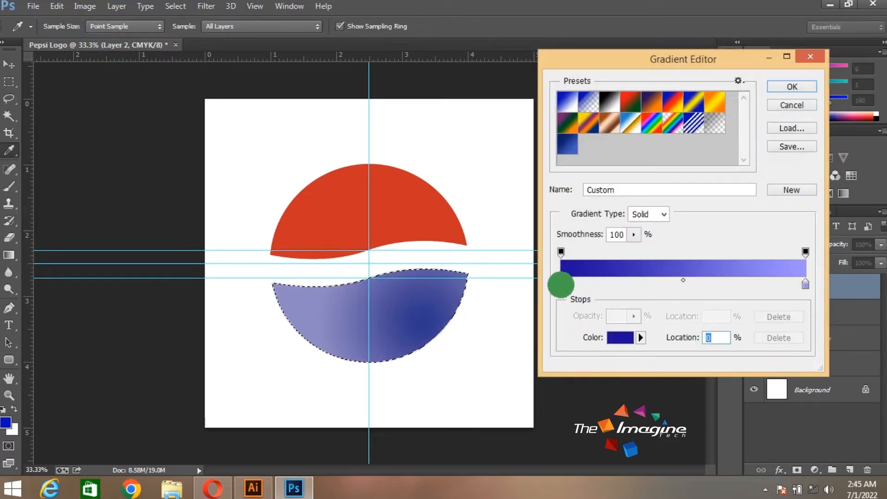
click(726, 128)
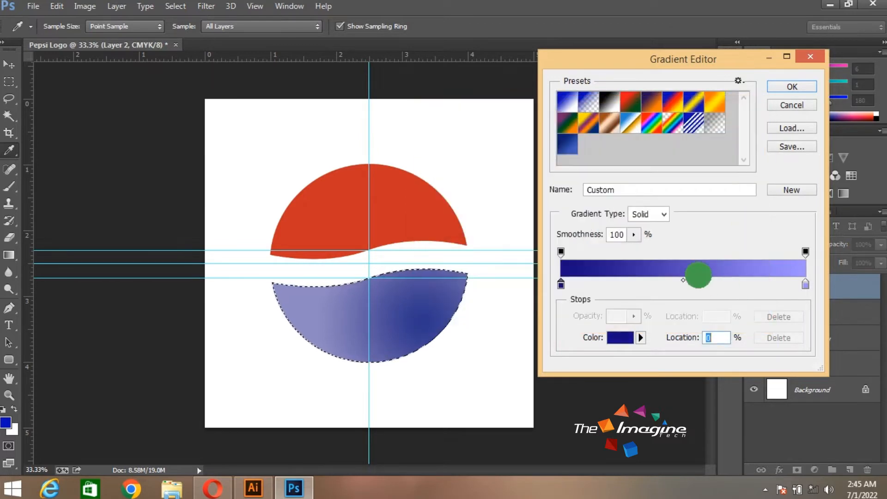
click(790, 87)
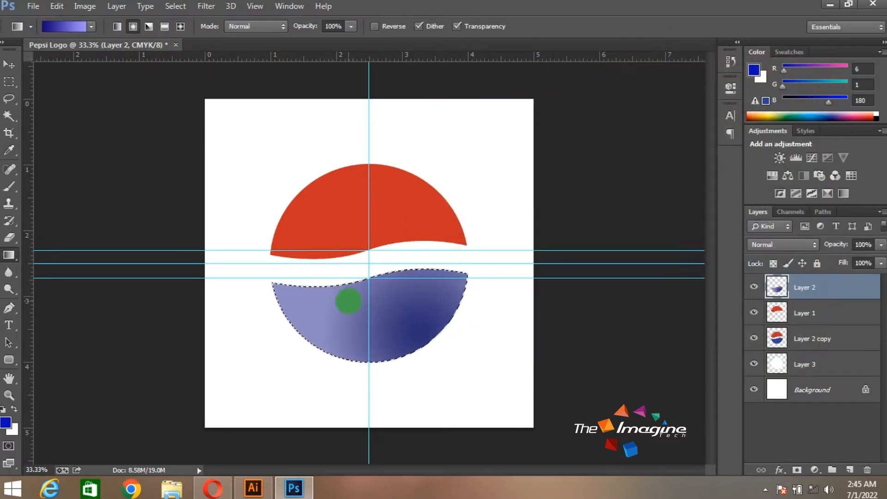
Darken the gradient's start stop further, set its end stop to #7460dc, refill the lower half circle, and deselect
click(74, 33)
double_click(562, 284)
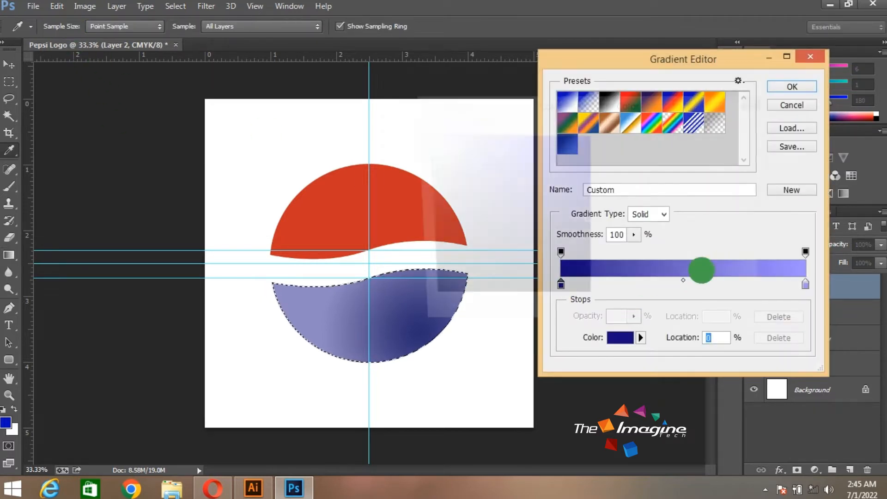
click(723, 127)
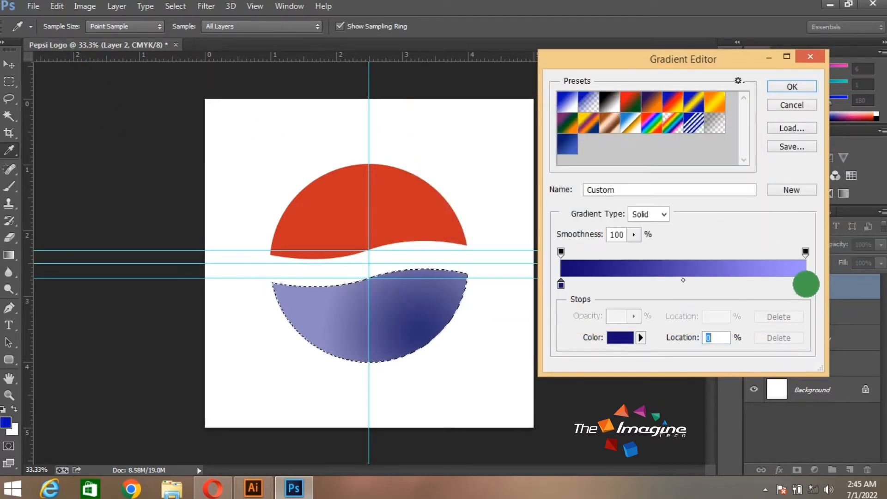
double_click(805, 283)
click(723, 128)
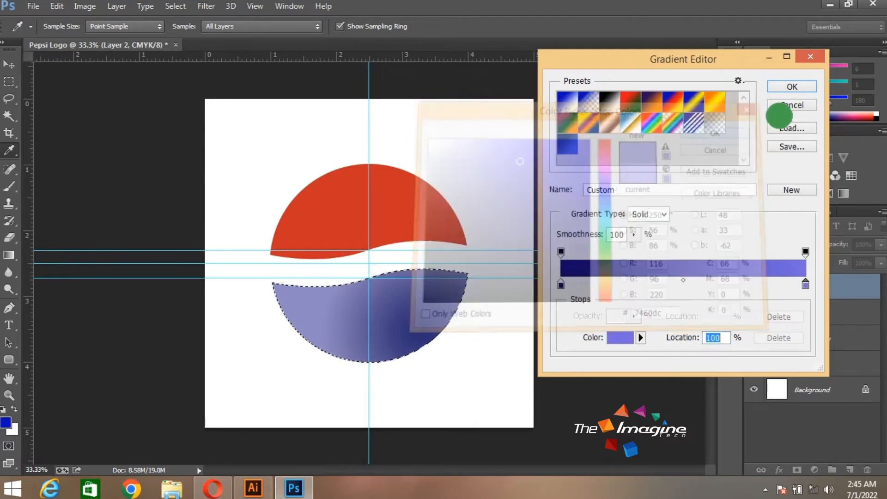
click(791, 86)
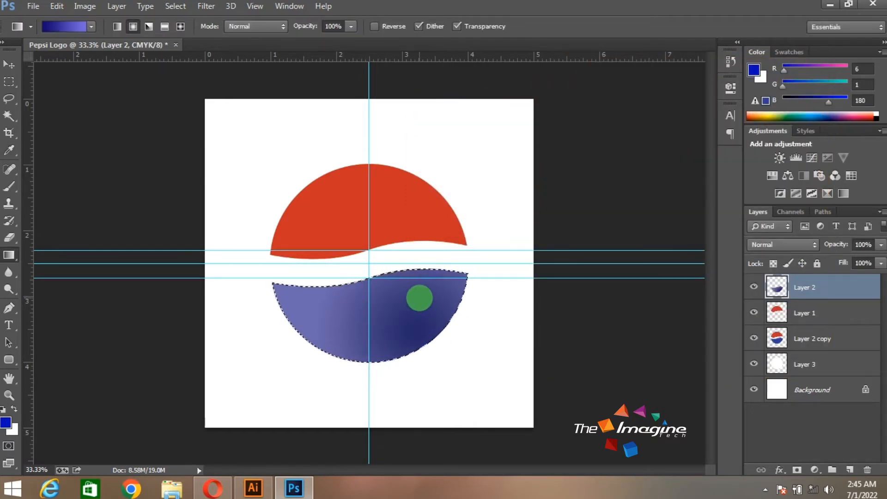
key(v)
key(ctrl+d)
Load the red half circle on Layer 1 as a selection and set the gradient's start stop to dark red #910207
click(791, 312)
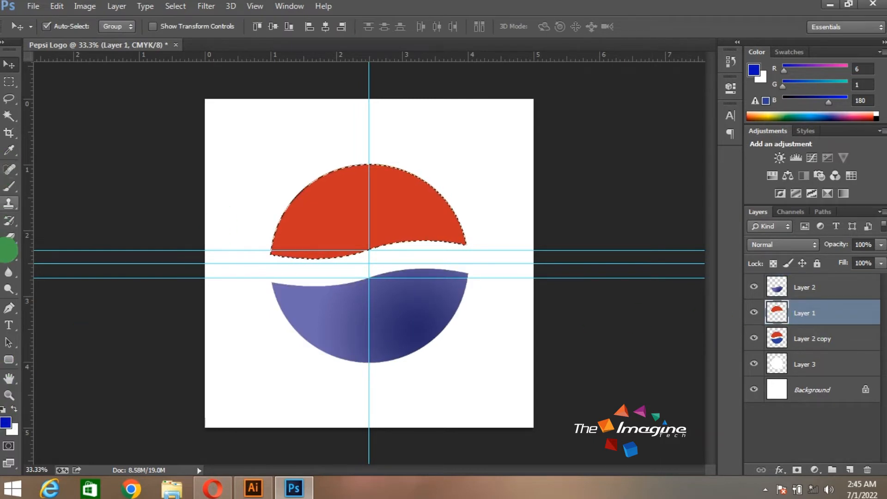
click(8, 255)
click(64, 28)
double_click(560, 284)
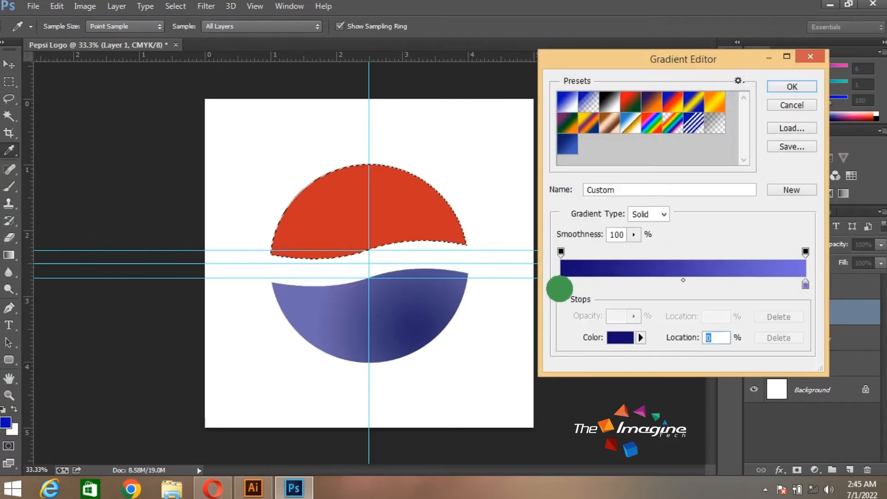
click(358, 217)
click(587, 223)
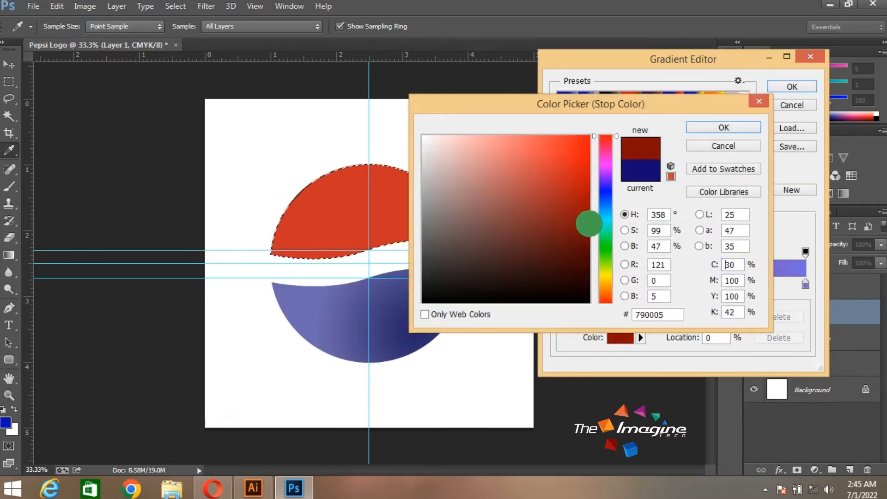
click(587, 217)
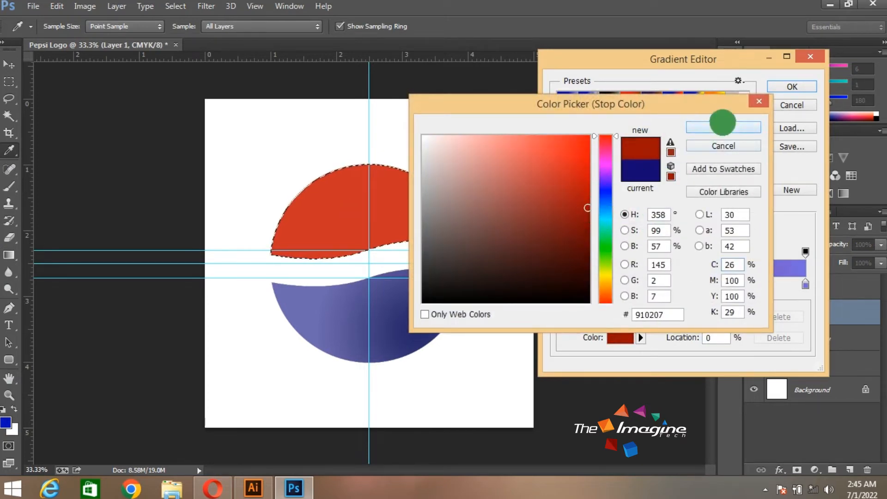
click(717, 128)
Replace the gradient's blue end stop with a red stop at 100% and colour it light red #f8676c
click(780, 284)
drag(805, 284, 805, 326)
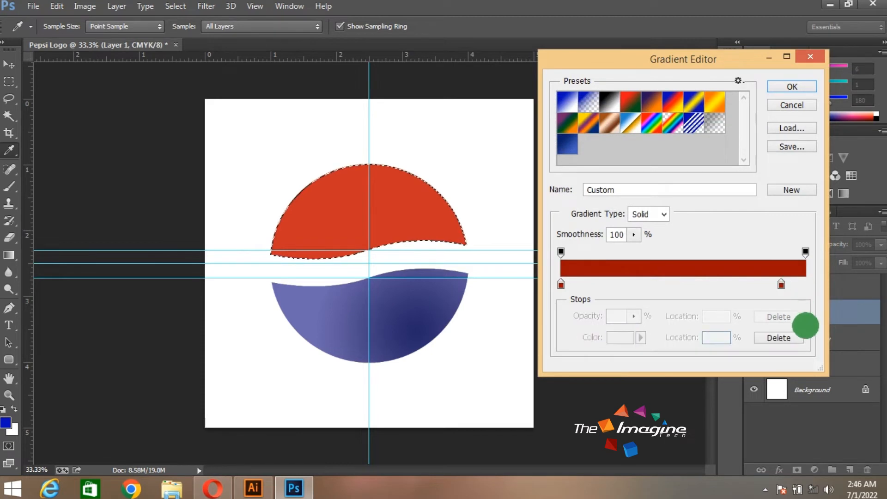
drag(779, 285, 841, 284)
double_click(806, 285)
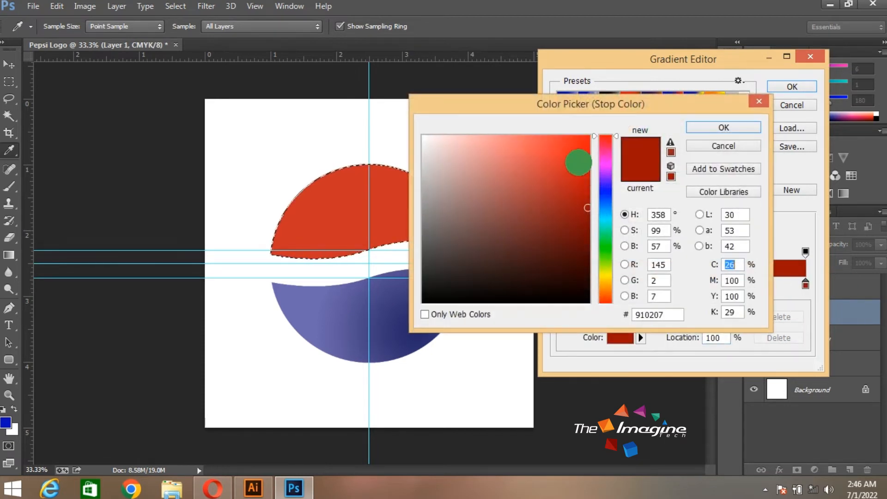
click(518, 140)
drag(526, 142, 520, 139)
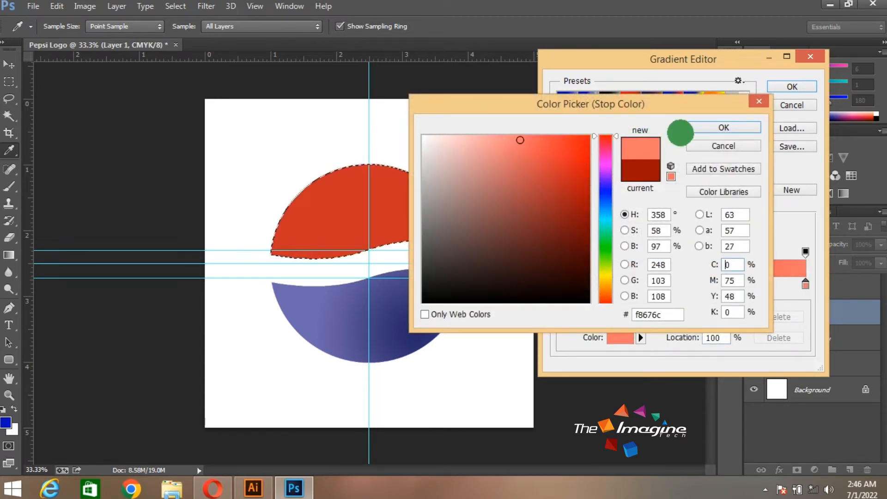
click(704, 125)
Change the end stop to a stronger orange-red, fill the red half circle with the radial gradient darkest at its upper left, and deselect
double_click(803, 286)
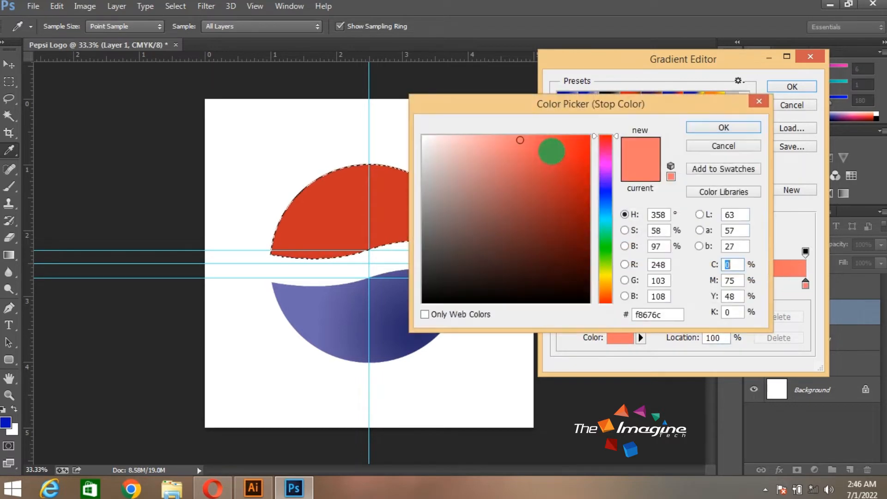
click(555, 152)
click(695, 126)
click(781, 88)
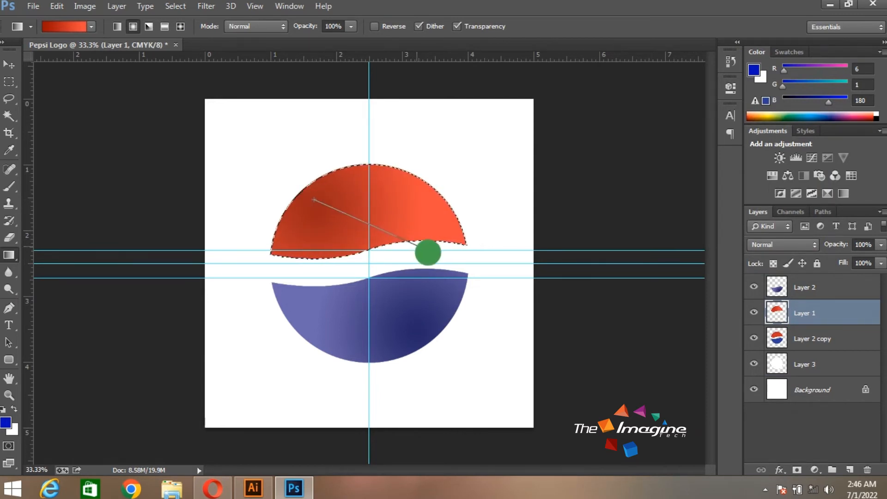
key(v)
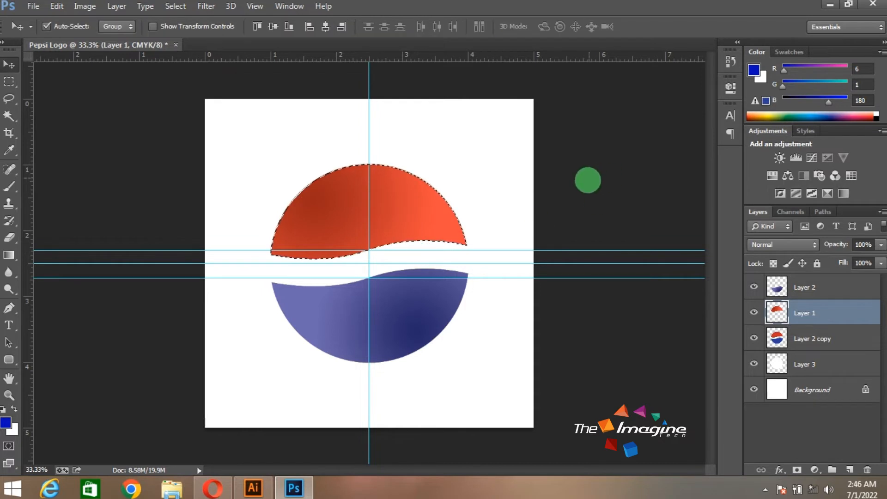
key(ctrl+d)
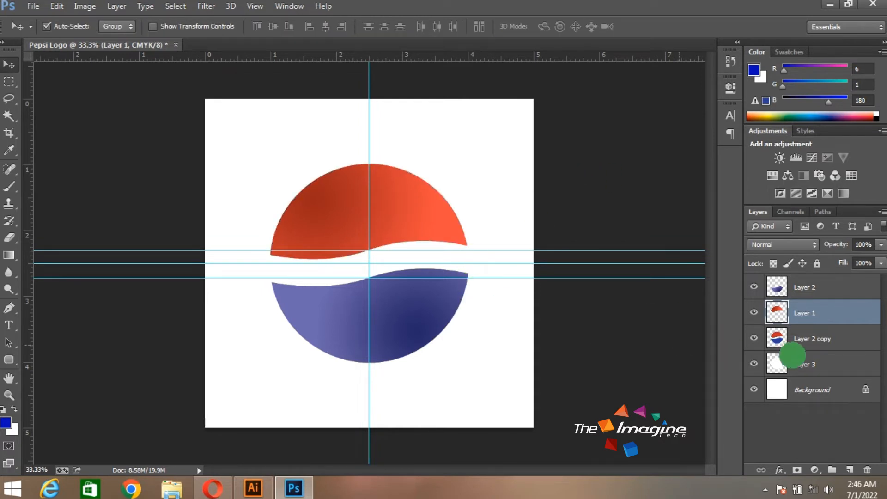
Fill the Background layer with dark navy #020042 and hide the guides
click(795, 344)
click(797, 367)
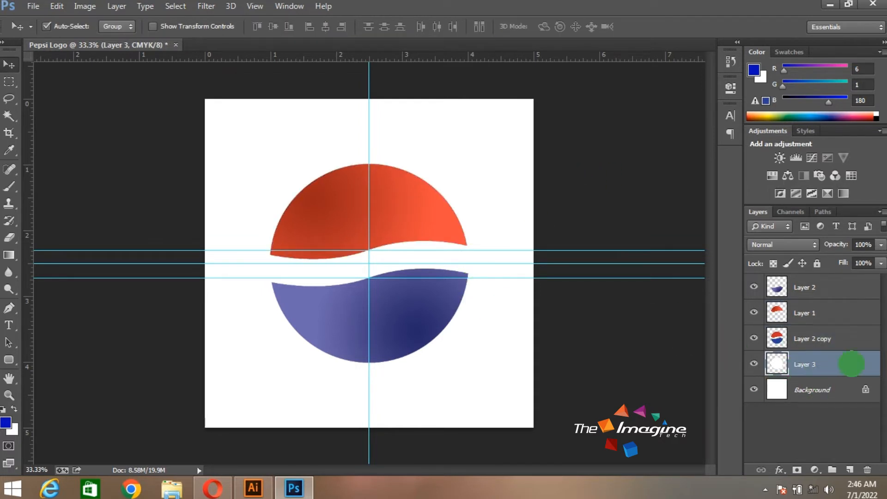
click(852, 387)
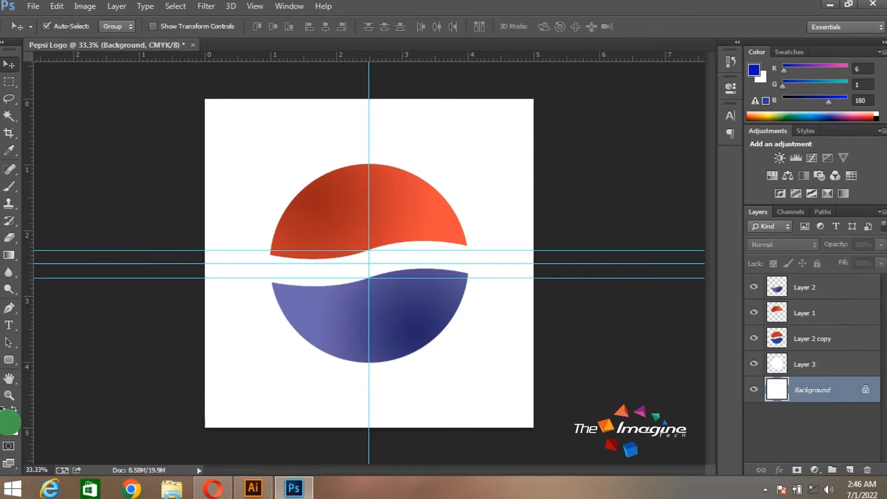
click(7, 422)
click(588, 259)
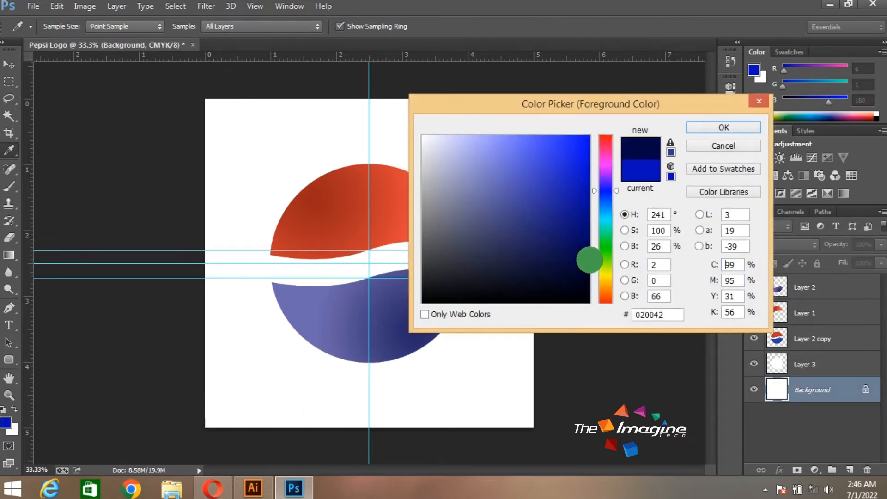
click(697, 126)
key(alt+BackSpace)
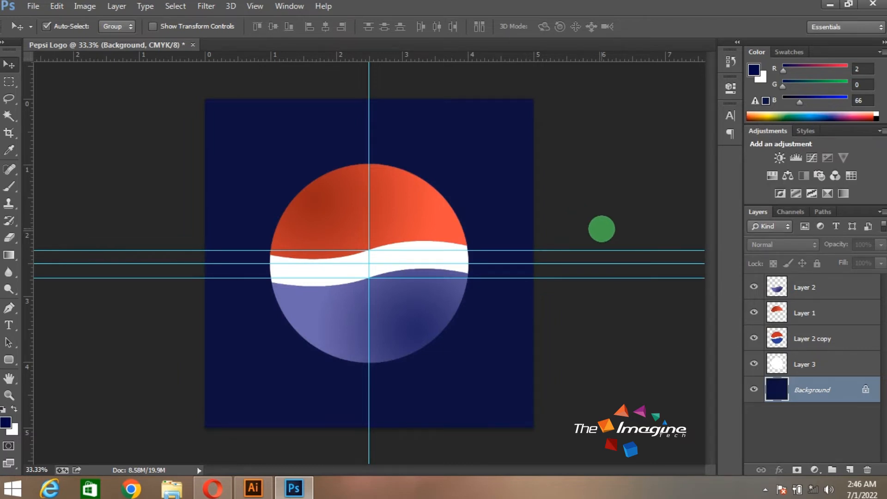
key(ctrl+semicolon)
Add an outer glow to the white circle on Layer 3 and colour the glow light lavender-blue
click(834, 365)
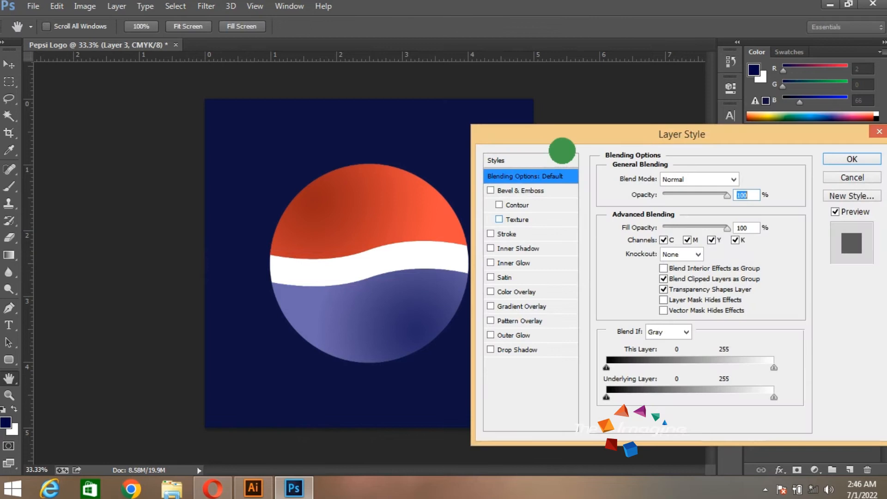
drag(564, 138, 569, 113)
click(518, 309)
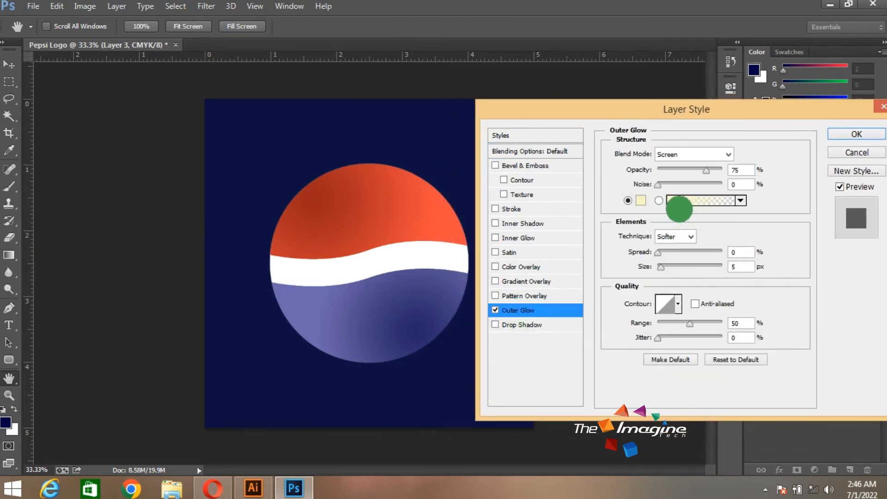
click(640, 200)
click(344, 306)
drag(511, 204, 480, 134)
click(723, 129)
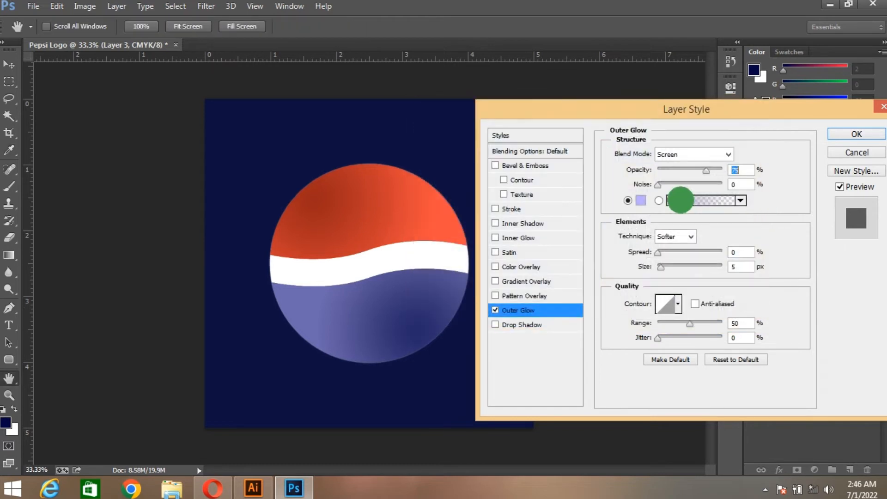
Set the circle's outer glow to 100% opacity, 7% spread and 199 px size, and apply the layer style
click(734, 170)
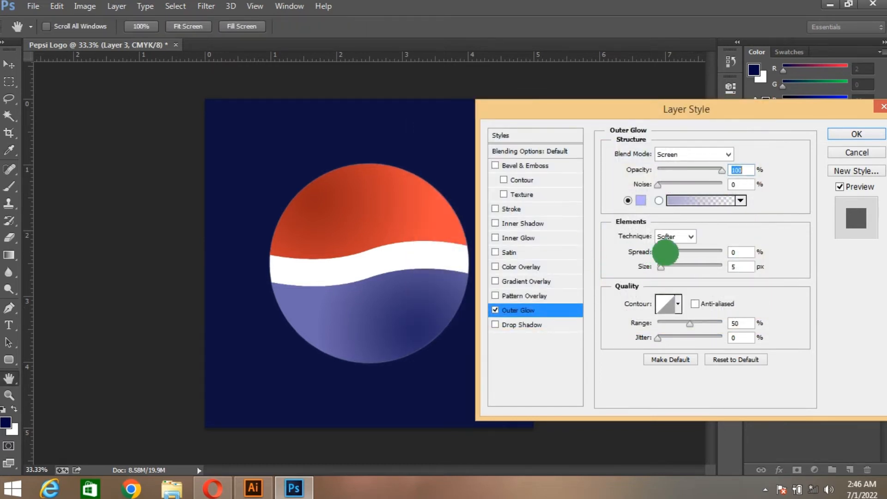
drag(663, 267, 709, 266)
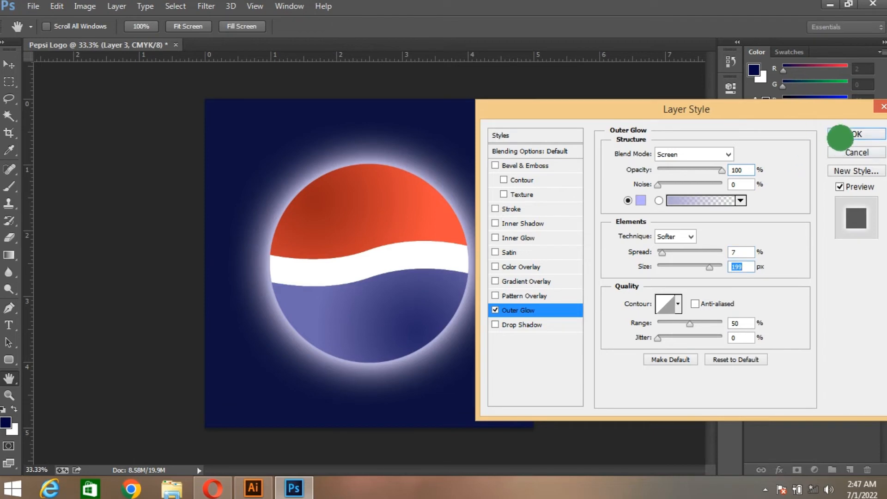
click(840, 137)
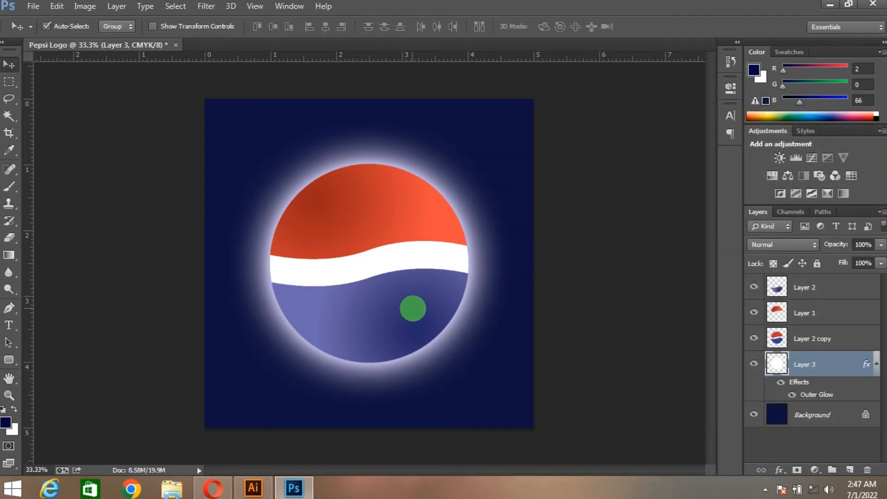
right_click(412, 308)
click(436, 318)
double_click(853, 287)
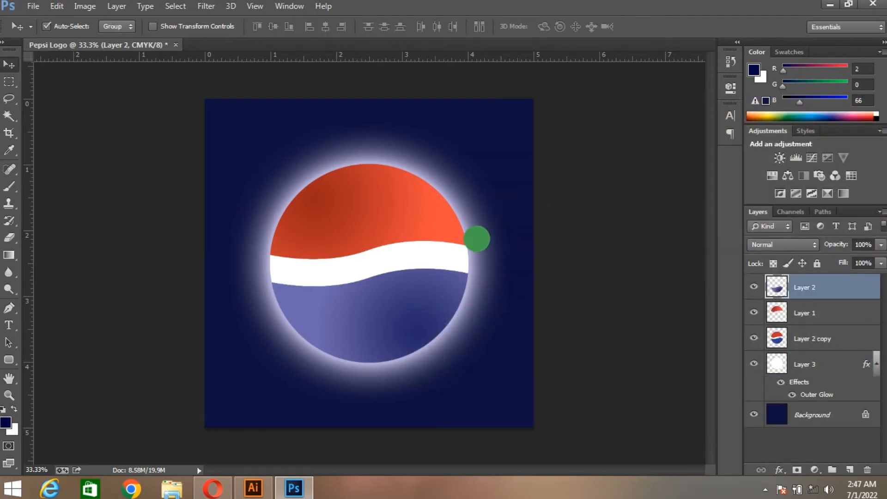
click(523, 324)
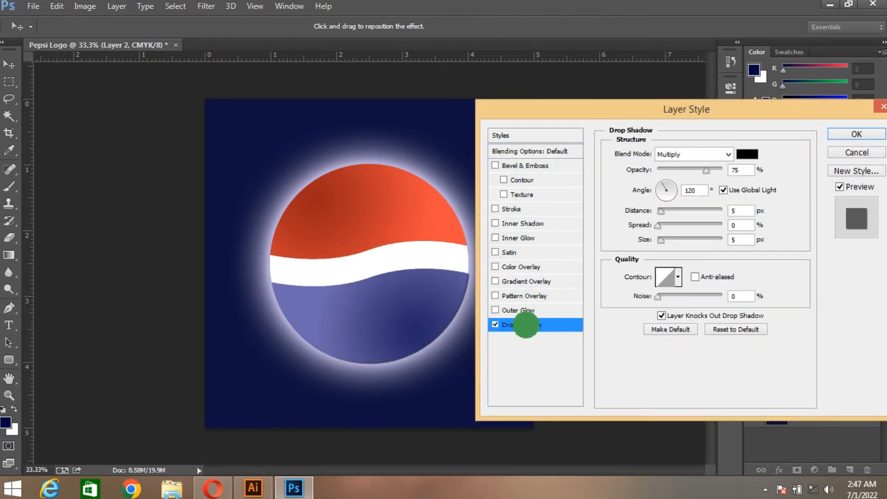
click(521, 165)
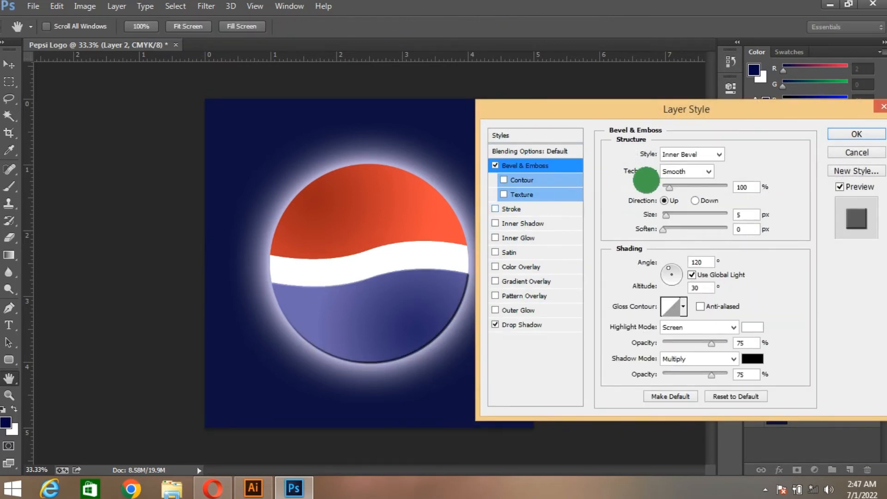
drag(677, 190, 650, 232)
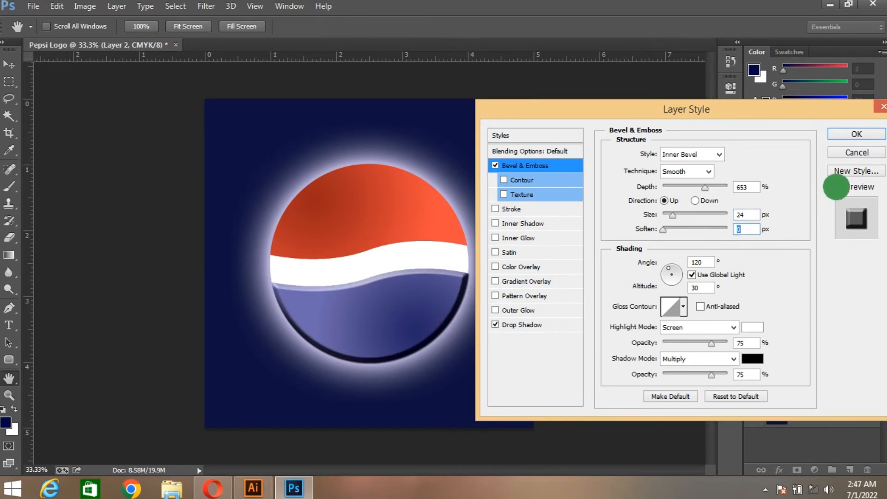
click(847, 158)
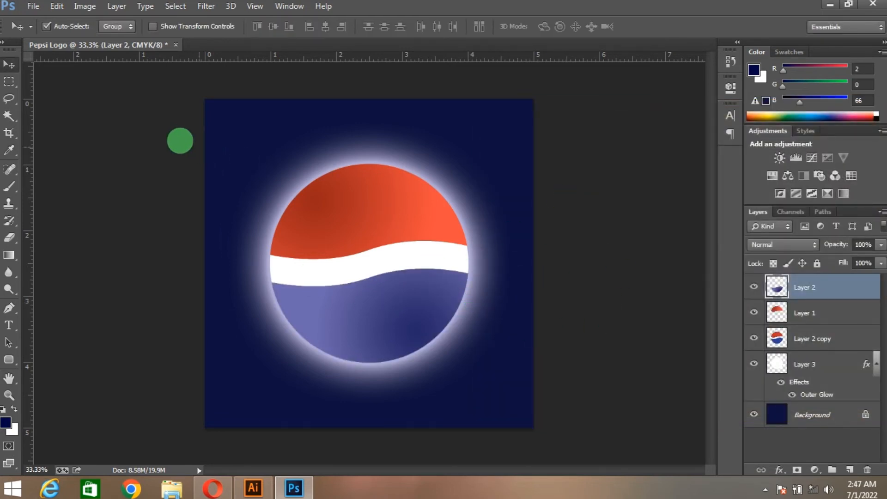
Select all the logo's circle layers together, move them about 0.5 inch to the right and deselect them
drag(182, 135, 457, 365)
drag(402, 271, 471, 278)
key(ctrl+z)
click(611, 197)
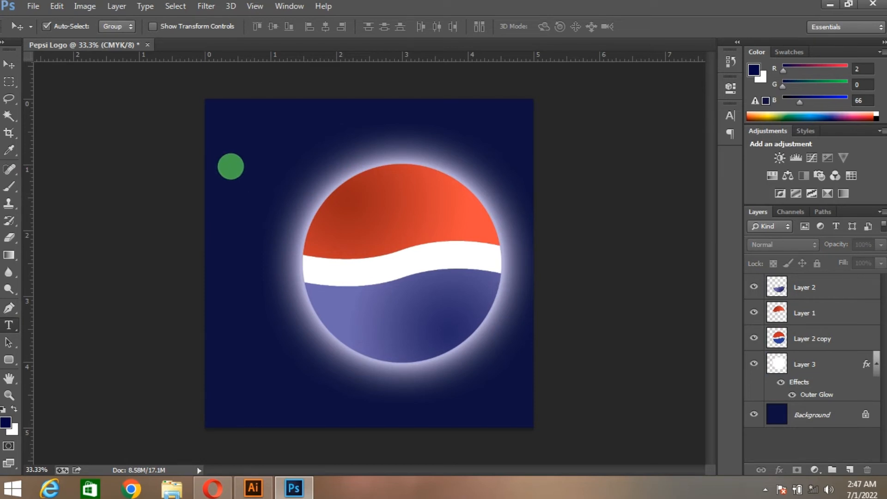
Add the text PEPSI in white 23 pt Arial Bold near the canvas's upper left and open its character settings
key(t)
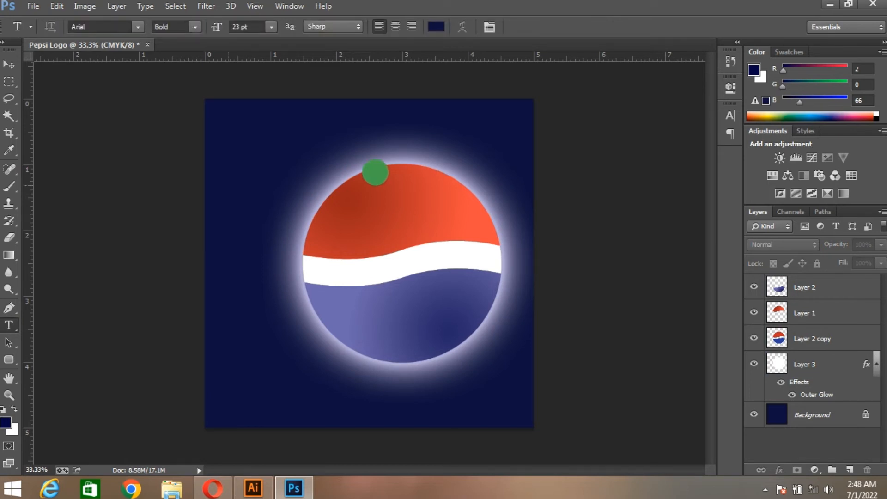
click(229, 184)
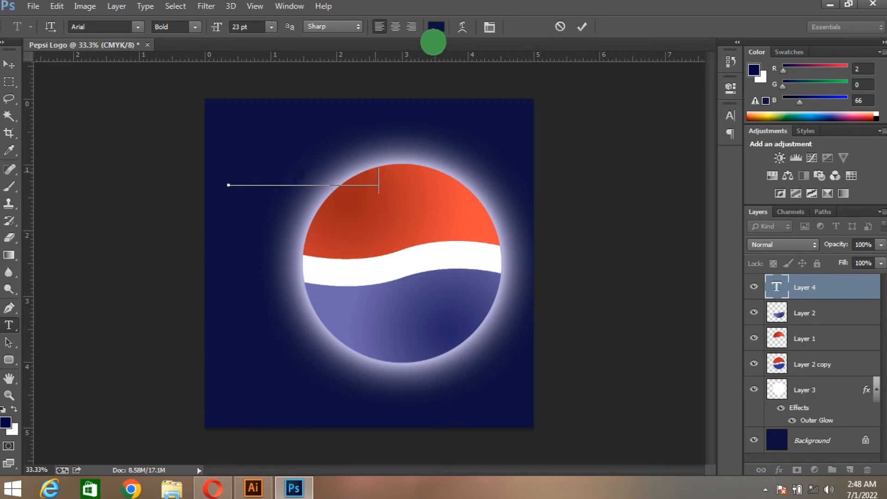
key(ctrl+a)
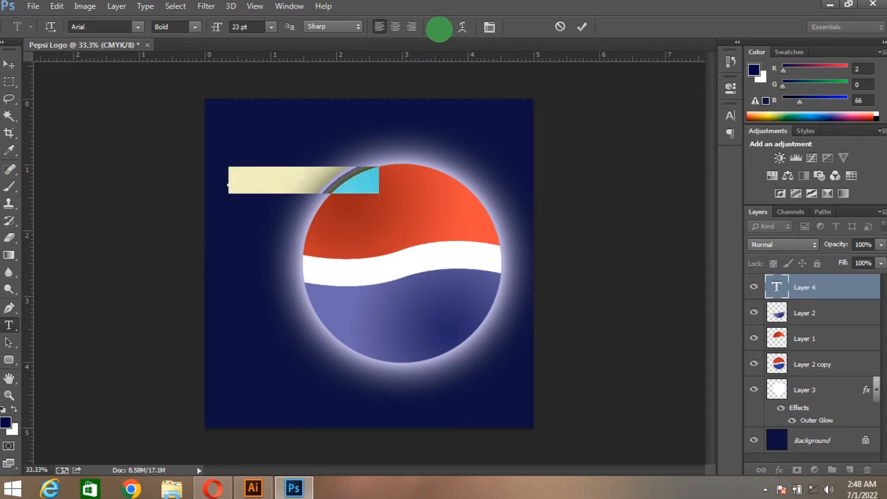
click(438, 30)
drag(442, 149, 412, 130)
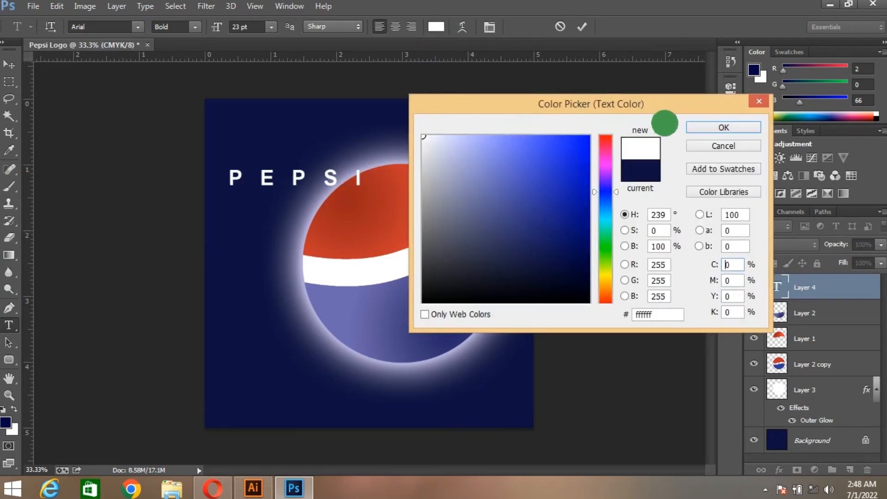
click(697, 128)
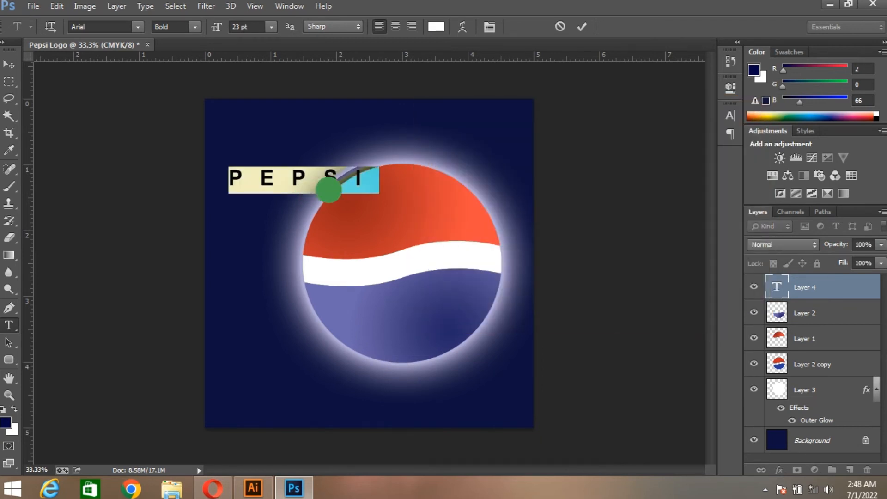
click(490, 29)
Try to change the PEPSI text's font to Impact
click(603, 121)
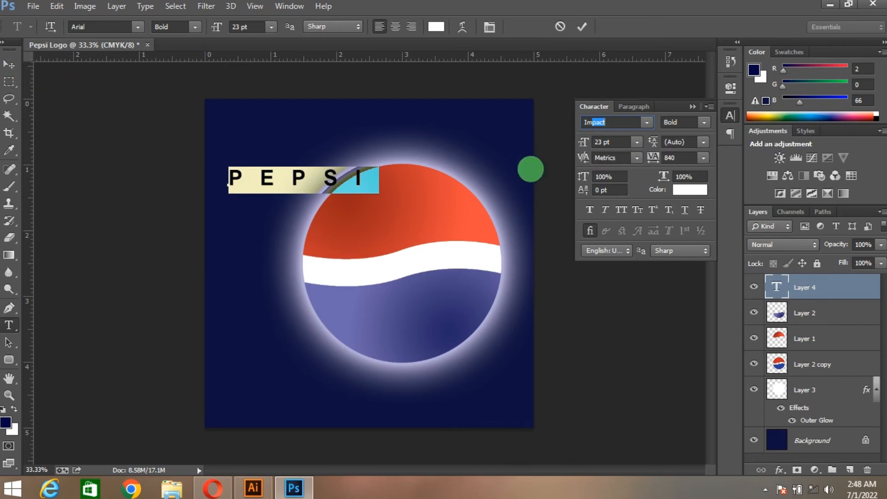
click(647, 122)
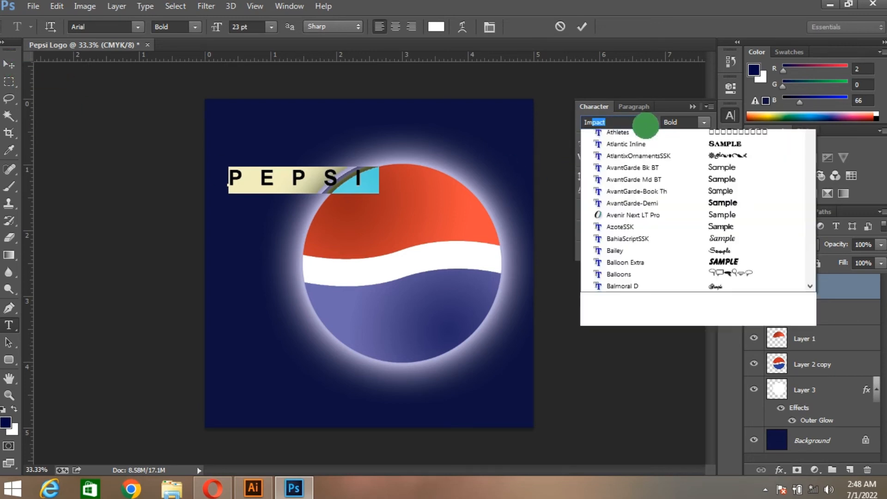
click(647, 122)
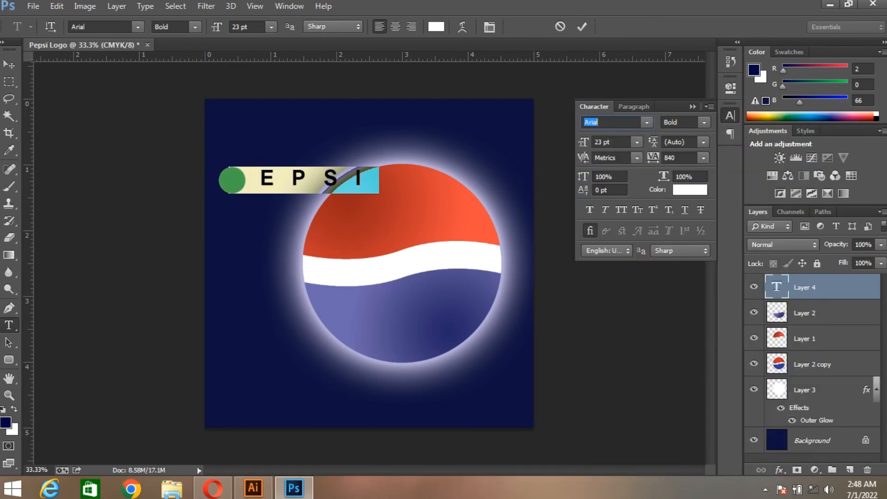
drag(232, 180, 292, 179)
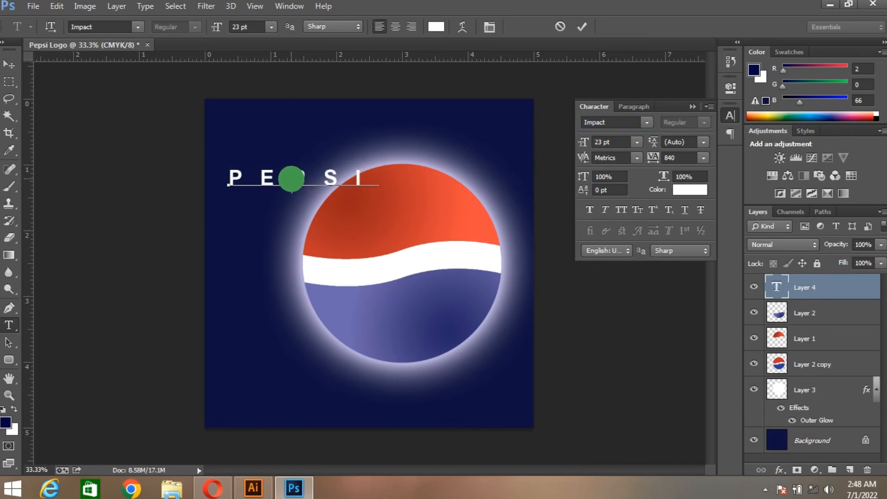
Select the whole PEPSI text, set its tracking to 0 and commit the text edit
double_click(296, 172)
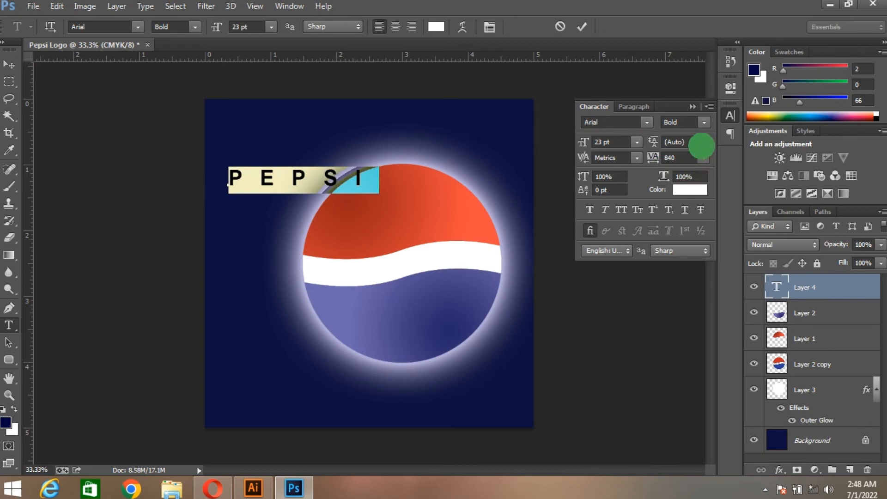
click(703, 158)
click(689, 267)
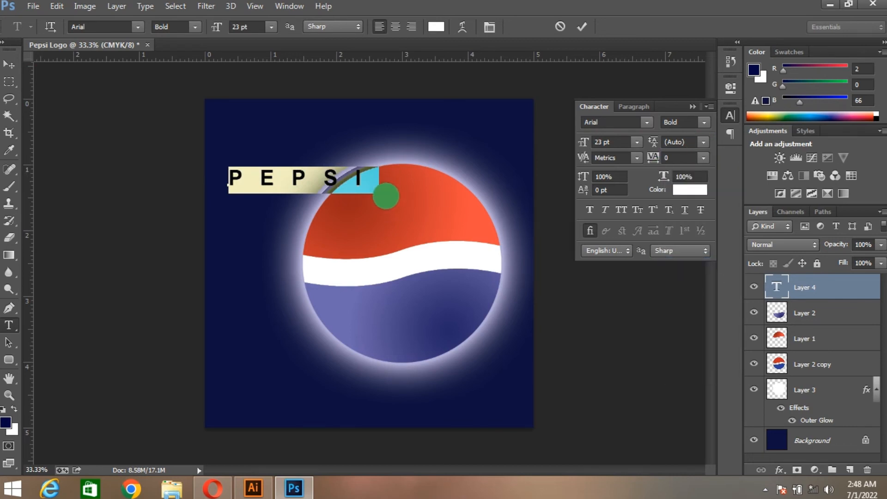
click(10, 64)
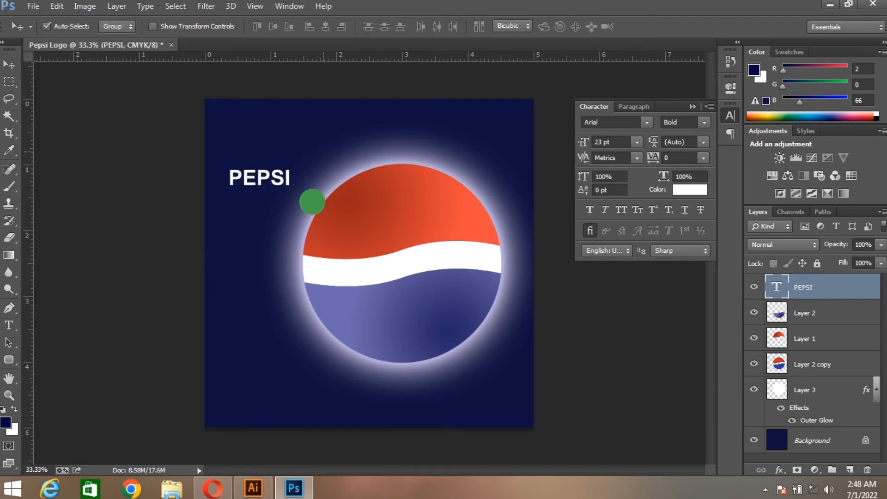
Scale the PEPSI text up proportionally to about 266%
key(ctrl+t)
drag(292, 199, 389, 213)
drag(311, 201, 312, 177)
Skew the PEPSI text horizontally by about -12.87° and move it about 0.32 inch right and 0.33 inch down over the circle
right_click(384, 157)
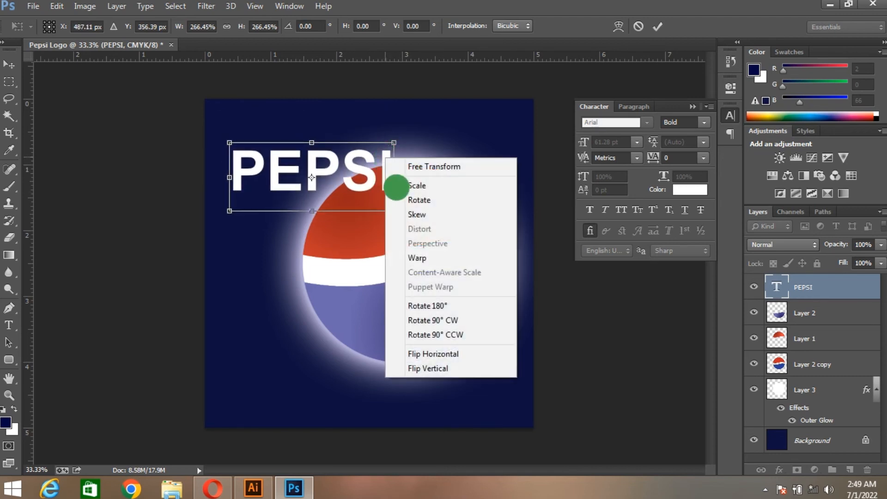
click(400, 212)
drag(395, 143, 410, 144)
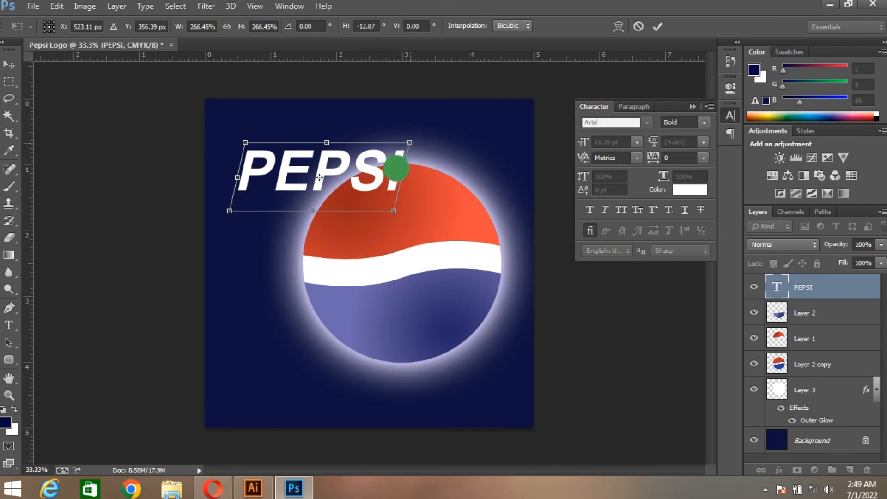
drag(319, 177, 340, 199)
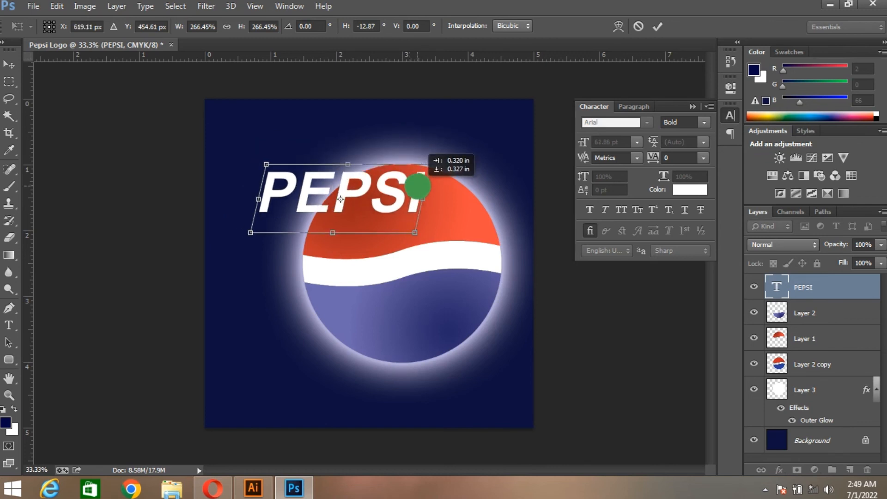
key(Return)
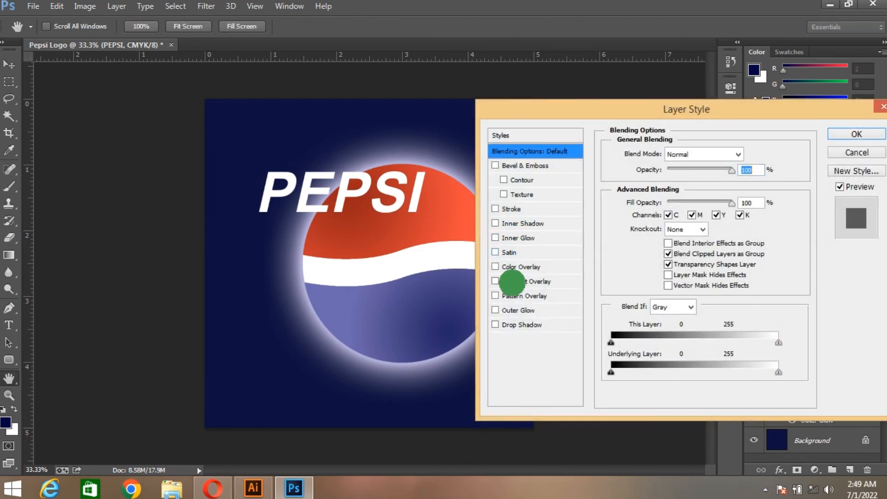
Add an outer glow in light blue #b2b4ff to the PEPSI text, raising its opacity to the maximum and its size slightly
click(517, 310)
click(640, 200)
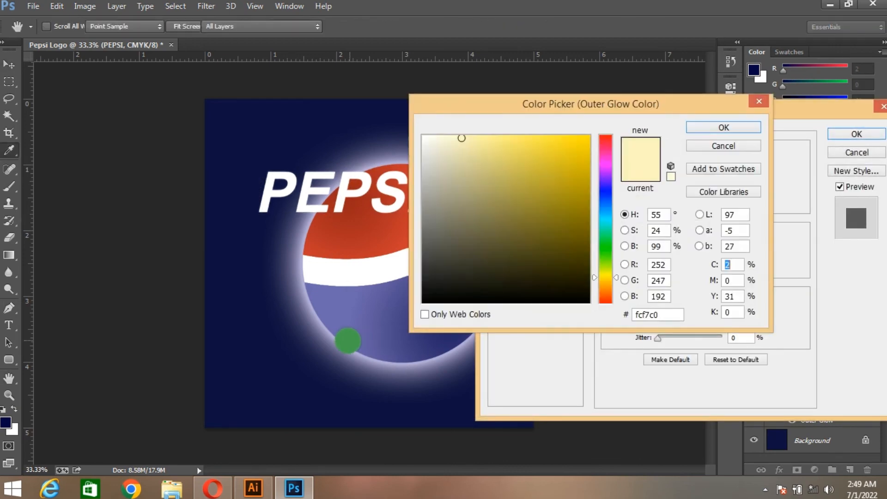
click(605, 191)
drag(471, 137, 467, 133)
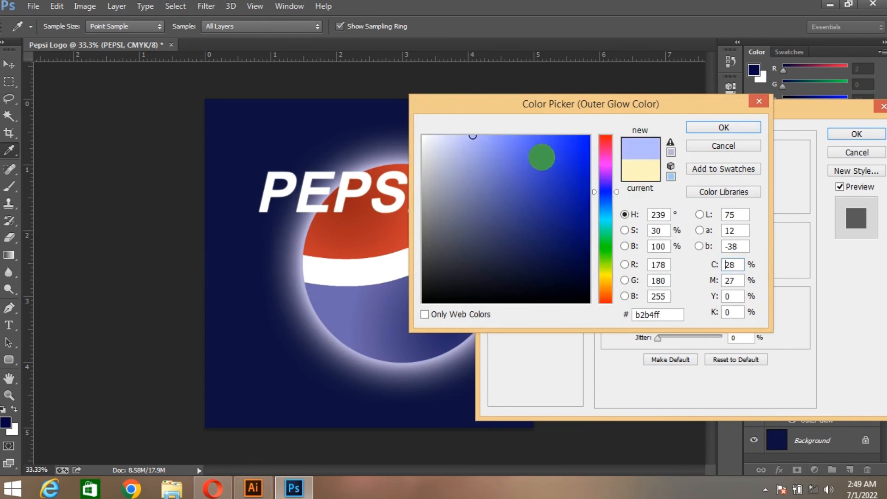
click(726, 127)
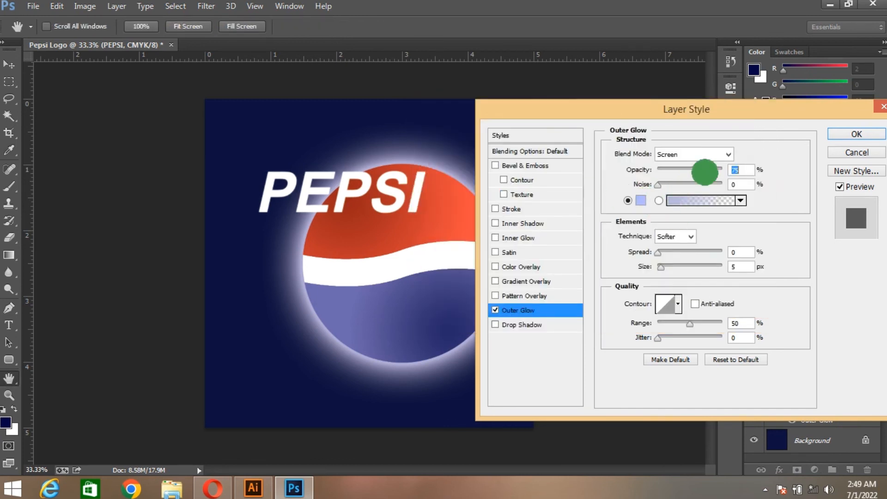
drag(706, 171, 724, 173)
mouse_move(660, 268)
mouse_down()
mouse_move(664, 254)
mouse_move(675, 268)
mouse_move(665, 270)
mouse_up()
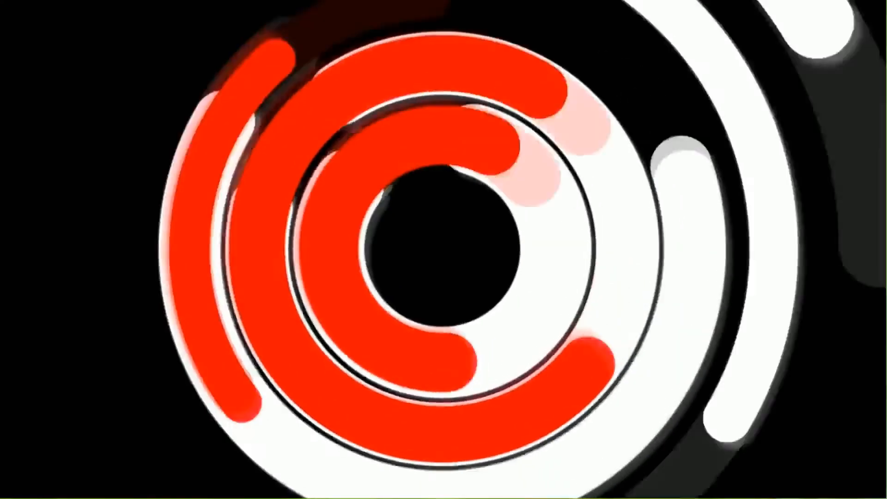